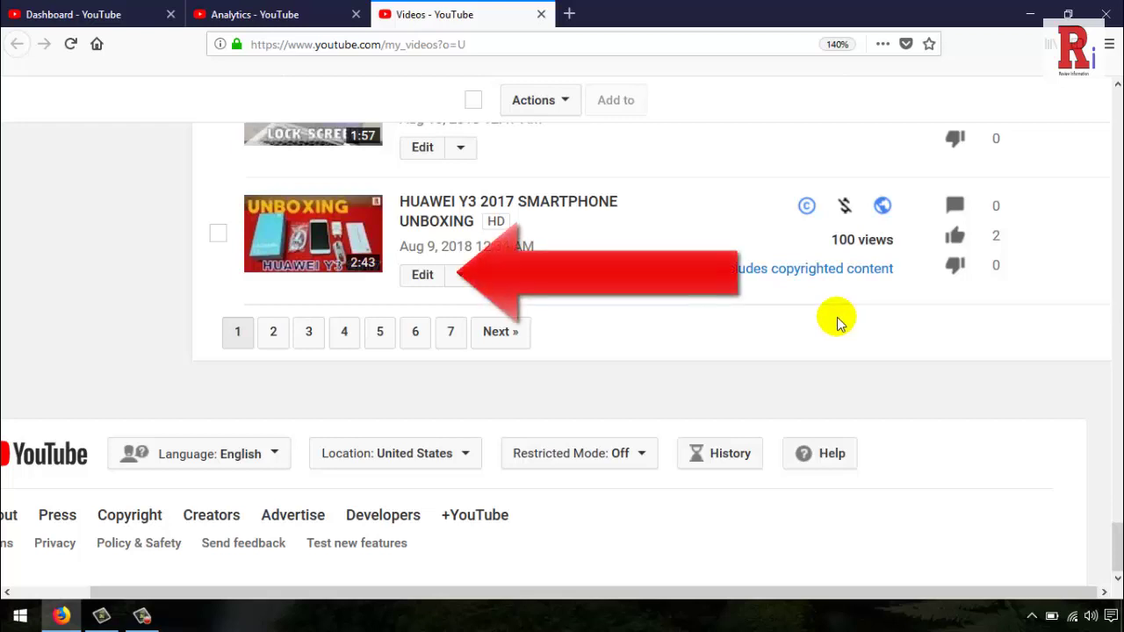
- Open the HUAWEI Y3 video's Copyright details, showing it is monetized by the claimant
{"action": "left_click", "coordinate": [423, 275]}
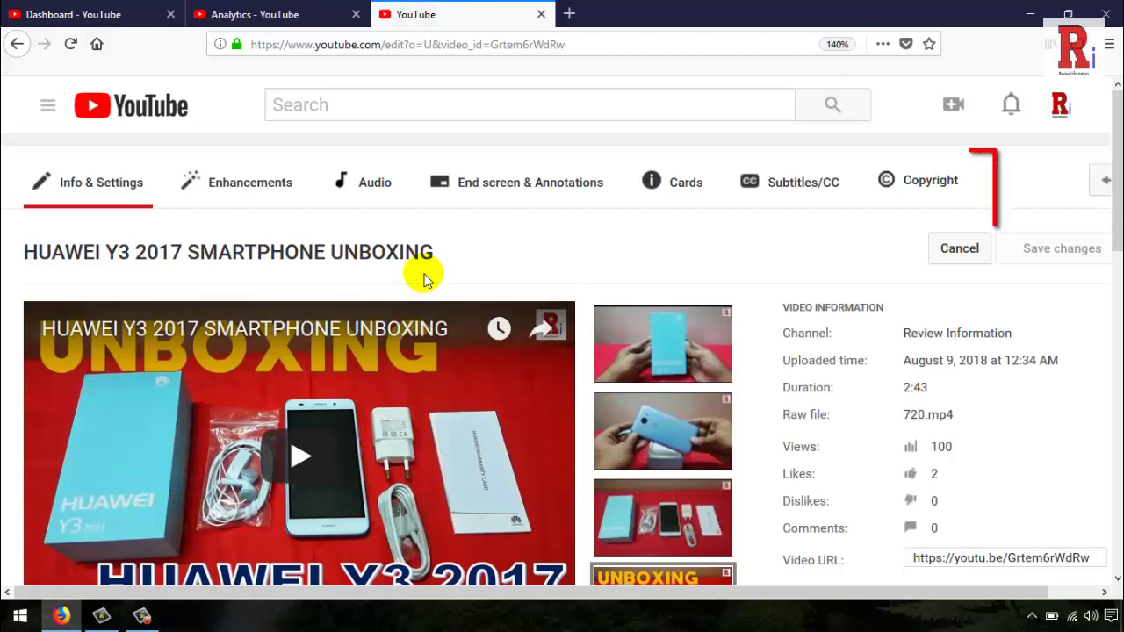
{"action": "left_click", "coordinate": [946, 191]}
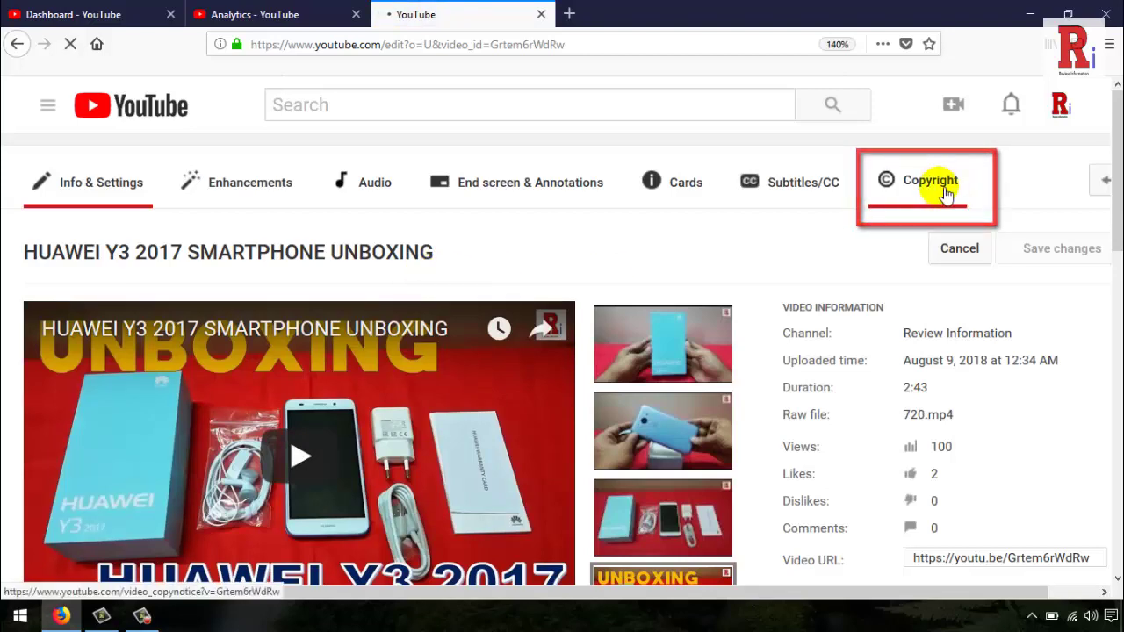
{"action": "scroll", "coordinate": [1074, 211], "scroll_direction": "down", "scroll_amount": 1}
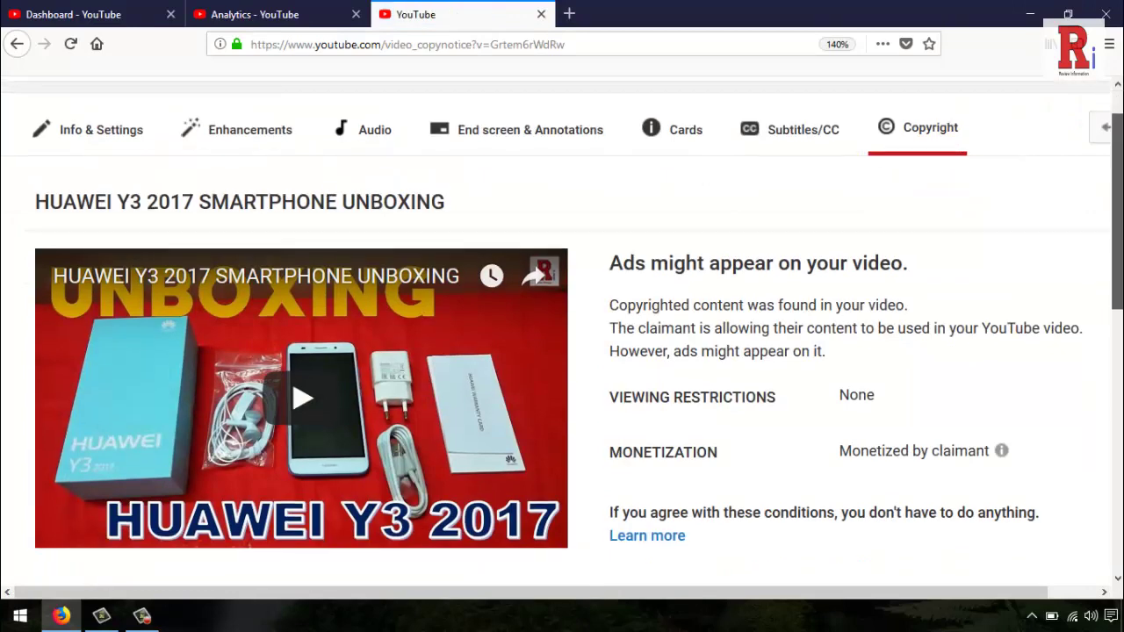
{"action": "scroll", "coordinate": [427, 170], "scroll_direction": "up", "scroll_amount": 1}
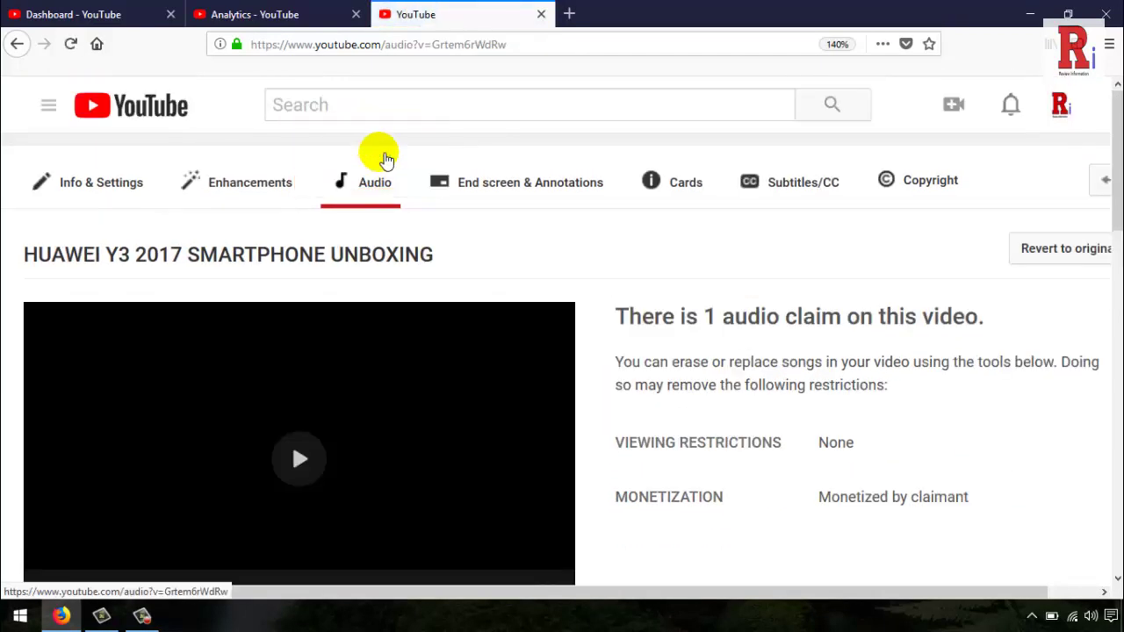
- Mark and unmark the claimed song 'How to draw santa clous' for erasing, then go to Add or replace audio
{"action": "scroll", "coordinate": [705, 228], "scroll_direction": "down", "scroll_amount": 3}
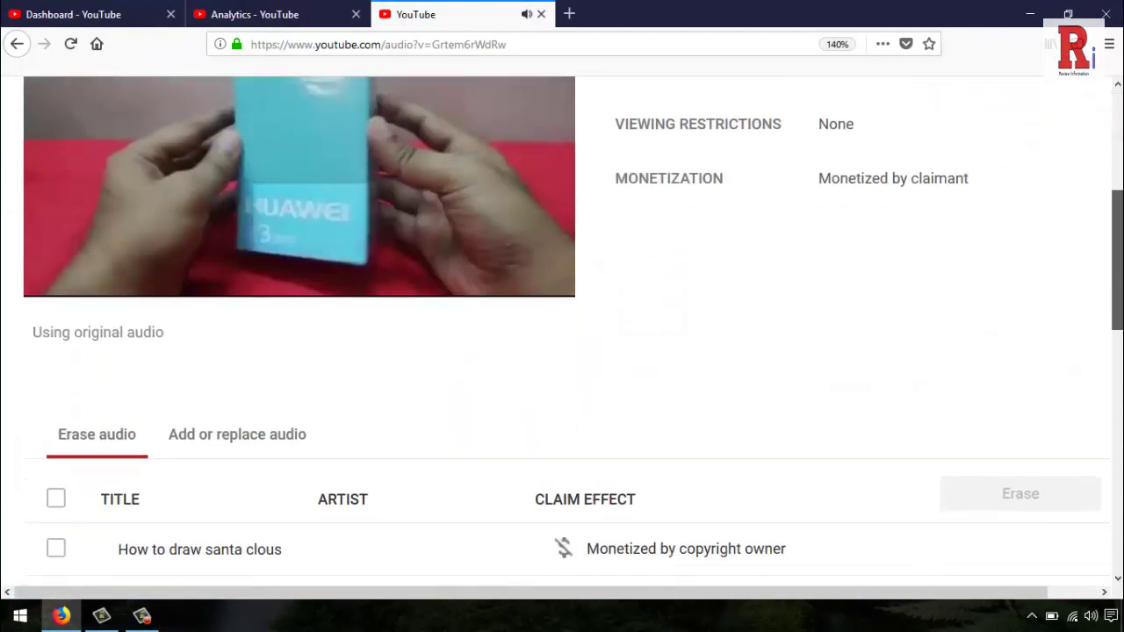
{"action": "scroll", "coordinate": [562, 334], "scroll_direction": "down", "scroll_amount": 2}
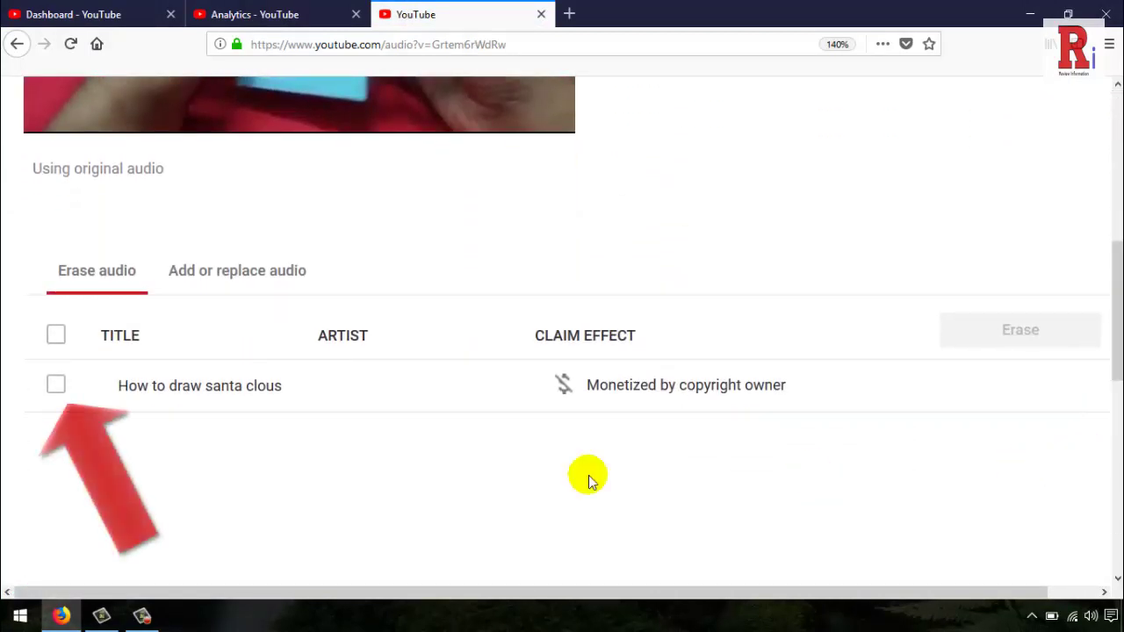
{"action": "left_click", "coordinate": [57, 385]}
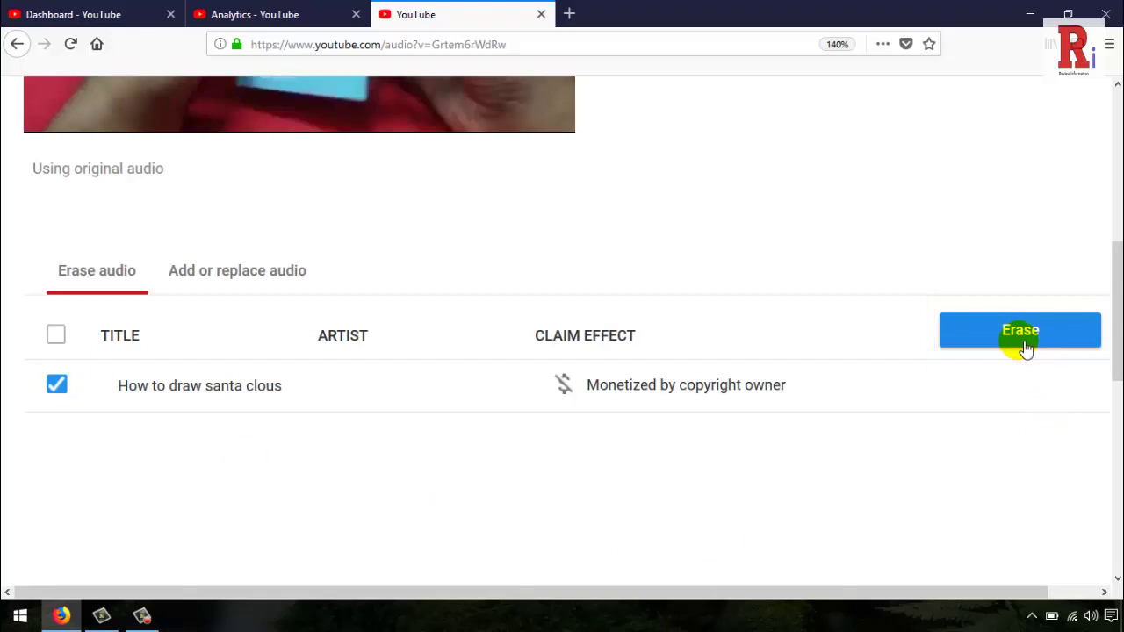
{"action": "left_click", "coordinate": [56, 385]}
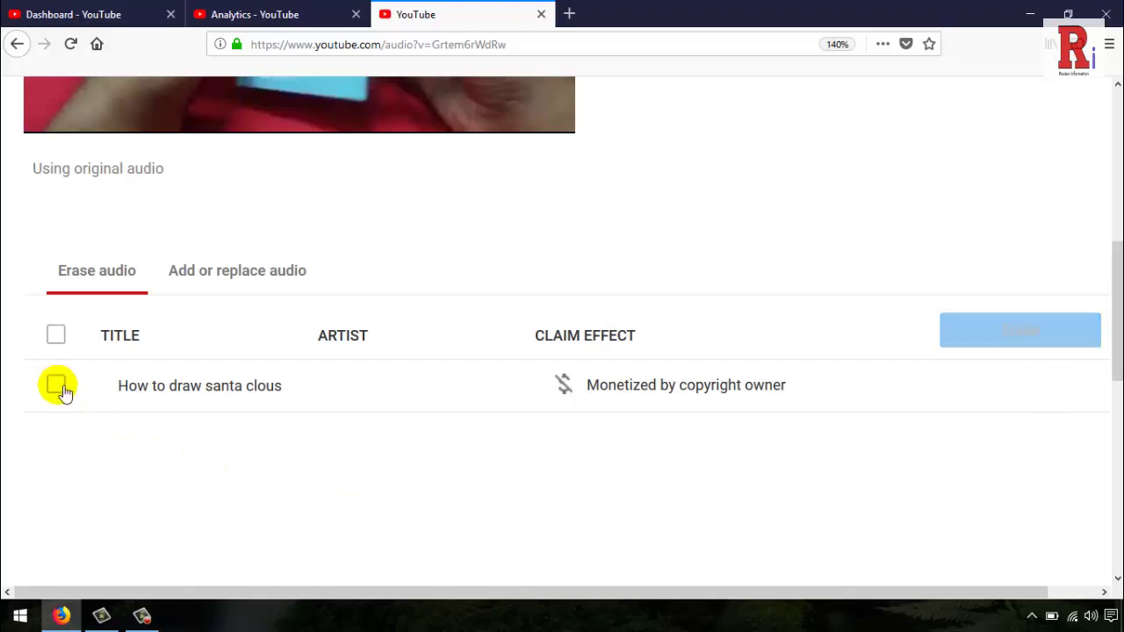
{"action": "left_click", "coordinate": [226, 282]}
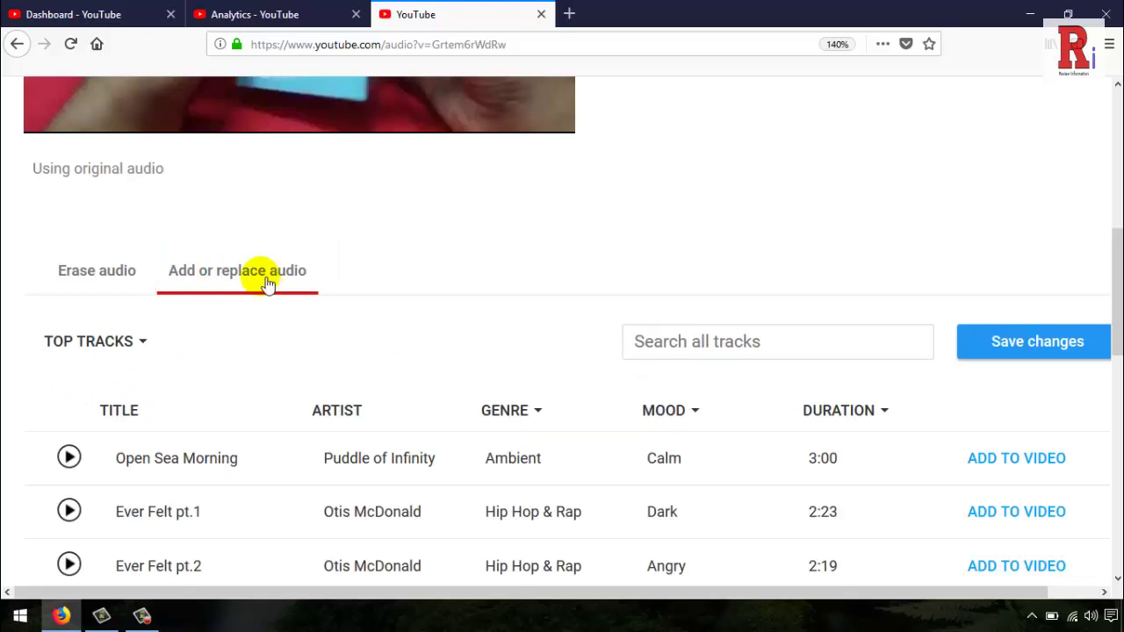
- Preview library tracks Ever Felt pt.1, Ever Felt pt.2, Not For Nothing and BirdBrainz
{"action": "scroll", "coordinate": [1118, 289], "scroll_direction": "down", "scroll_amount": 3}
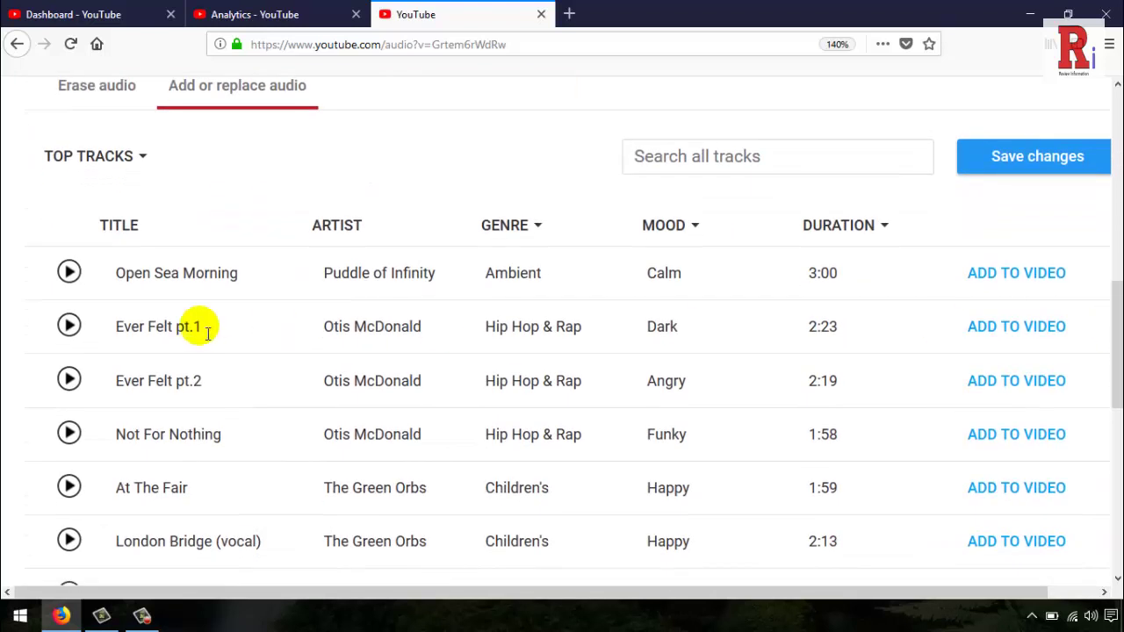
{"action": "left_click", "coordinate": [79, 279]}
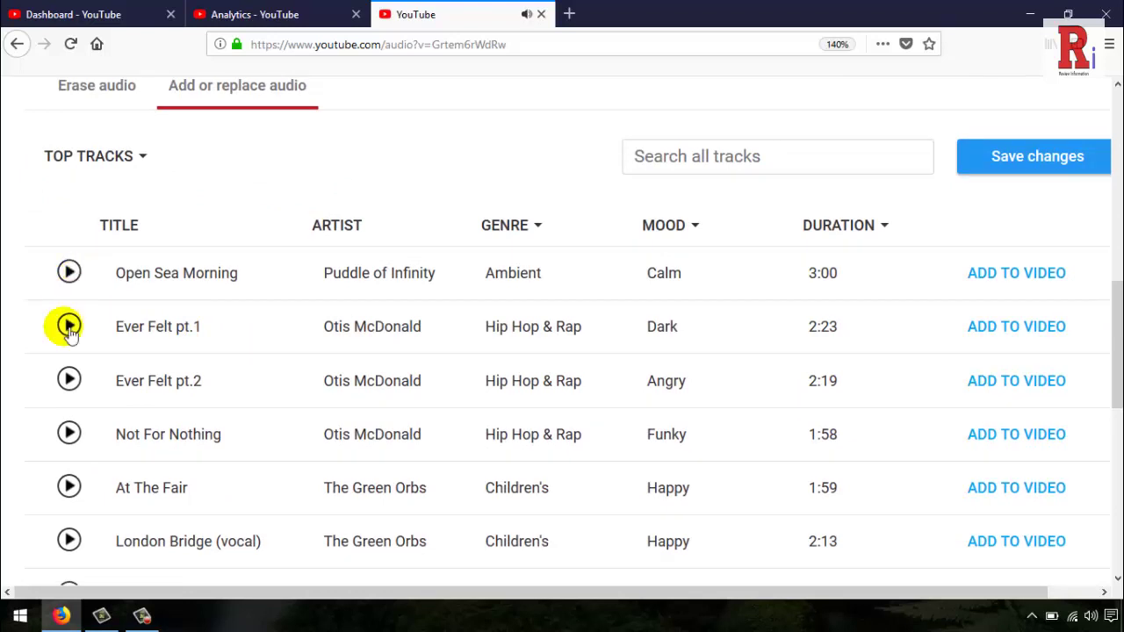
{"action": "left_click", "coordinate": [70, 324]}
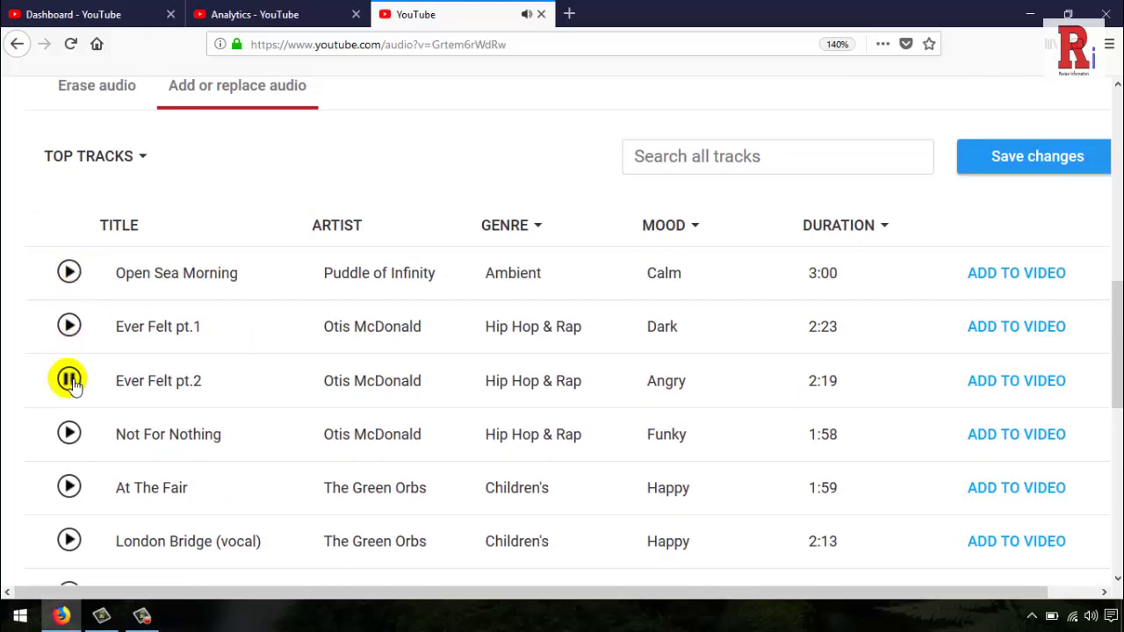
{"action": "left_click", "coordinate": [75, 436]}
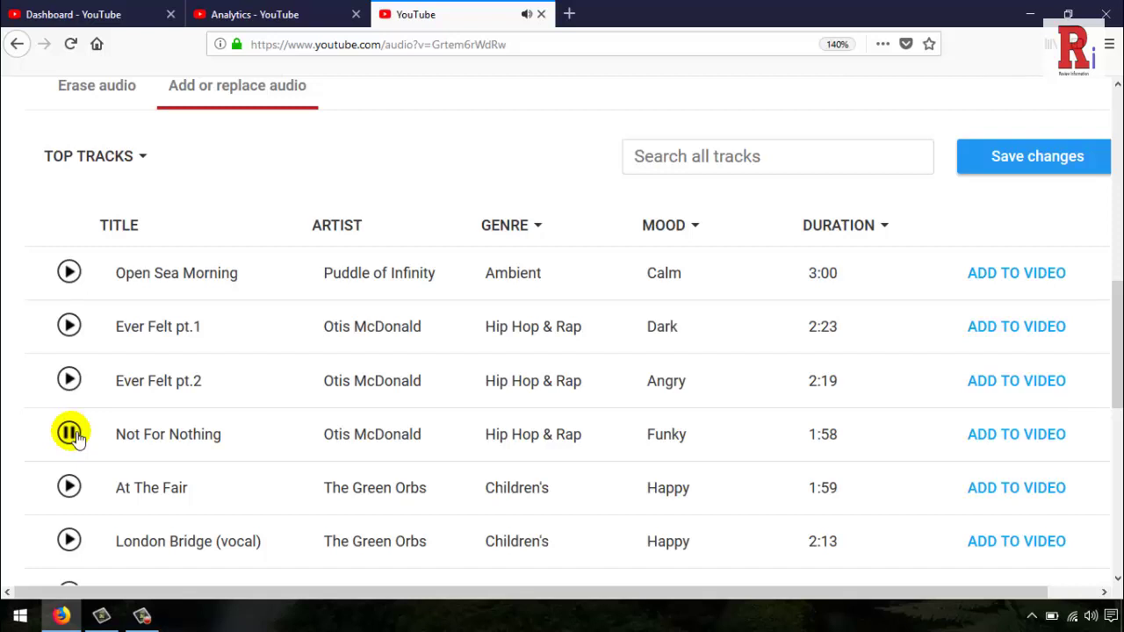
{"action": "left_click", "coordinate": [75, 436]}
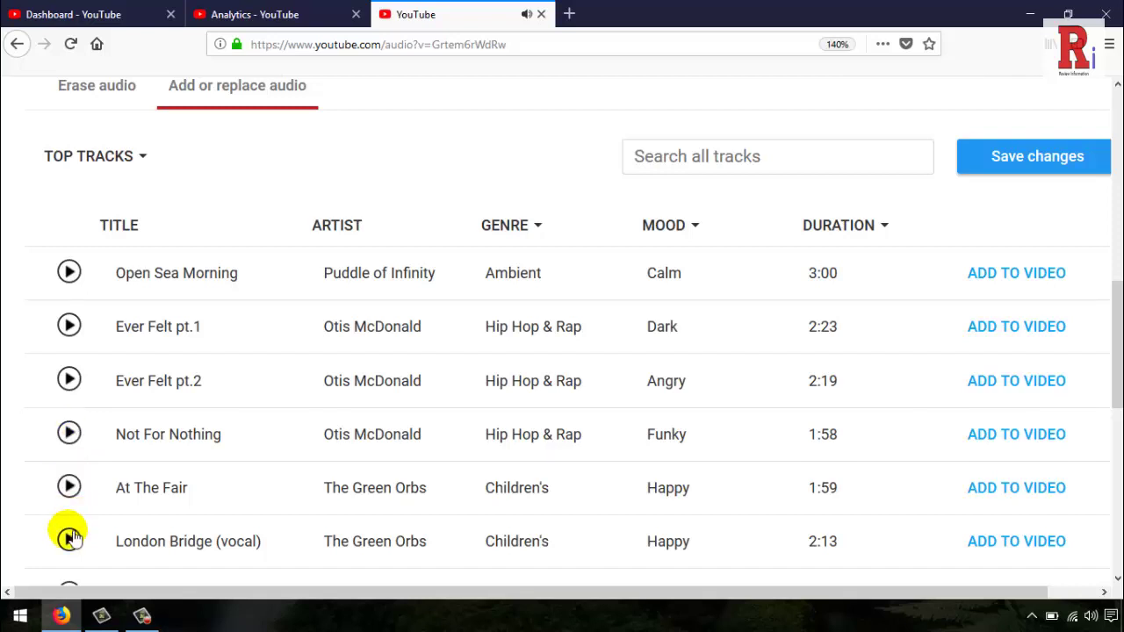
{"action": "scroll", "coordinate": [81, 506], "scroll_direction": "down", "scroll_amount": 5}
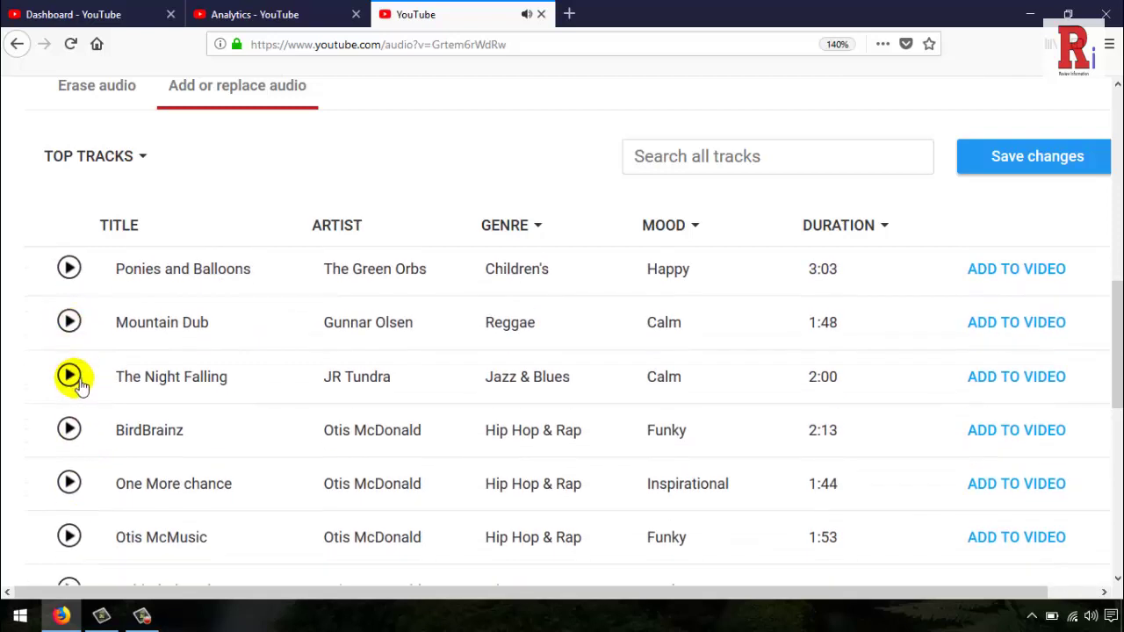
{"action": "left_click", "coordinate": [70, 432]}
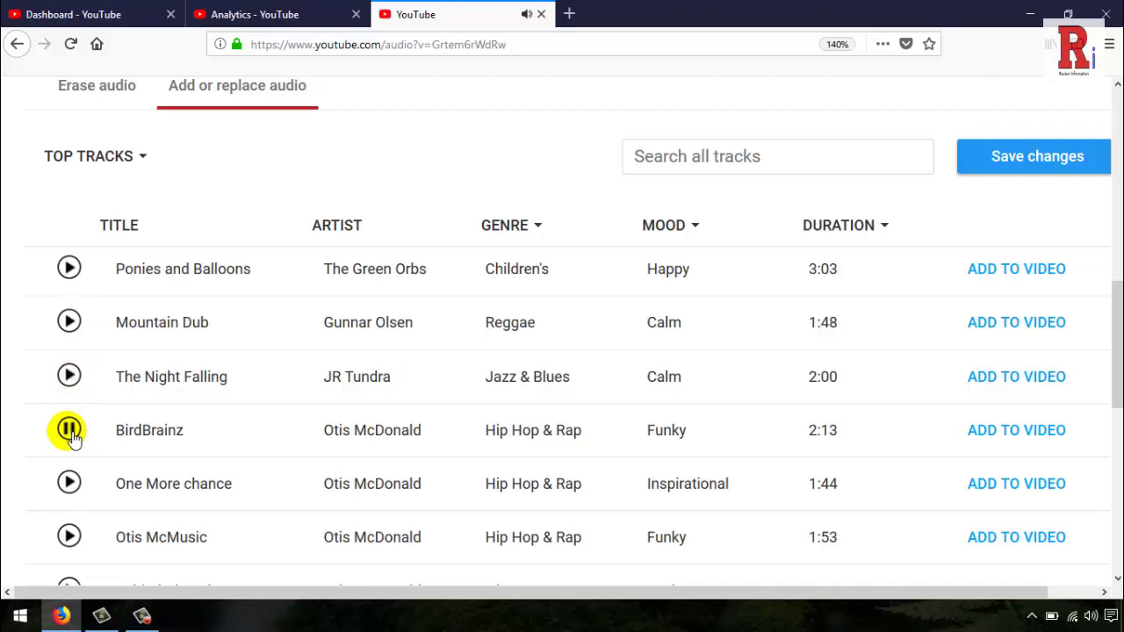
- Preview Bark, Play Song and Your Precious Love, then bring up the GENRE filter choices
{"action": "scroll", "coordinate": [74, 496], "scroll_direction": "down", "scroll_amount": 3}
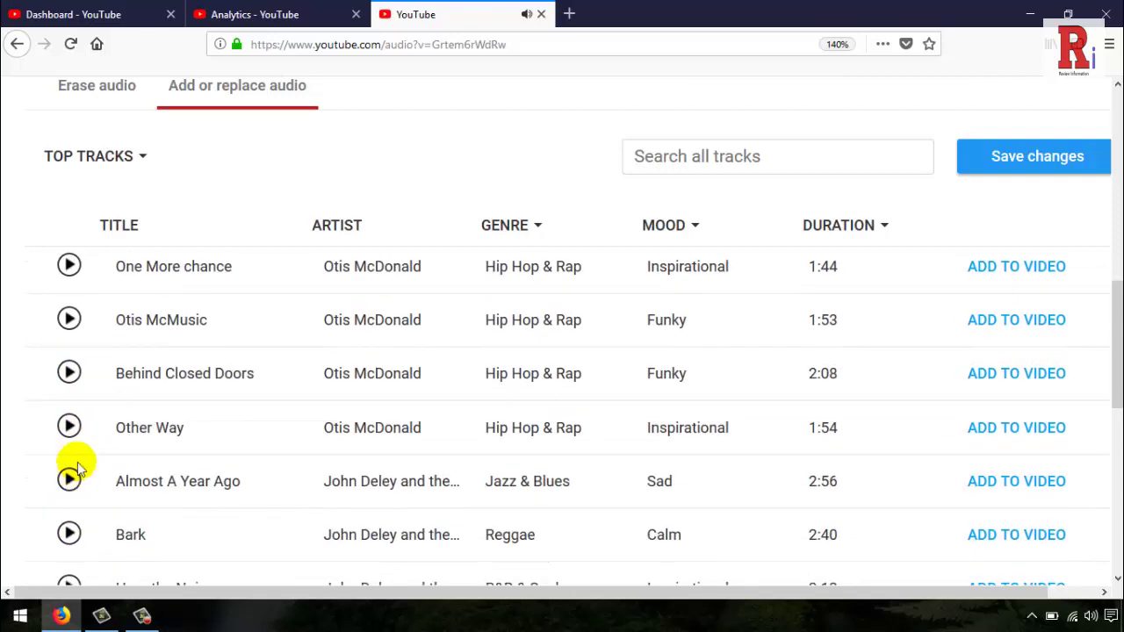
{"action": "left_click", "coordinate": [70, 534]}
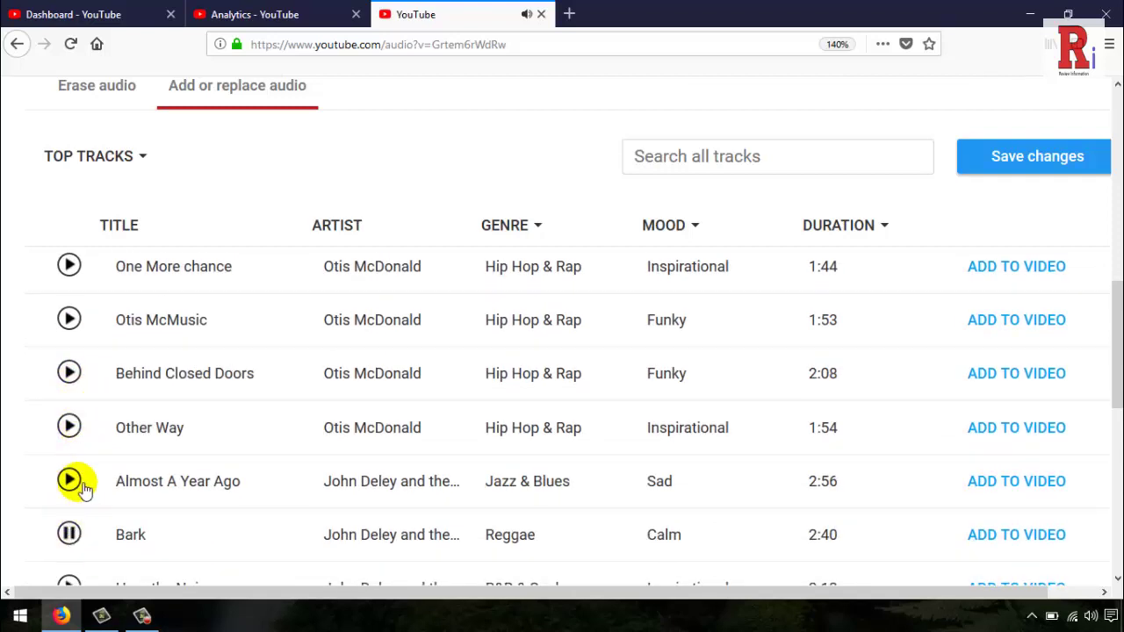
{"action": "scroll", "coordinate": [83, 490], "scroll_direction": "down", "scroll_amount": 5}
{"action": "left_click", "coordinate": [68, 372]}
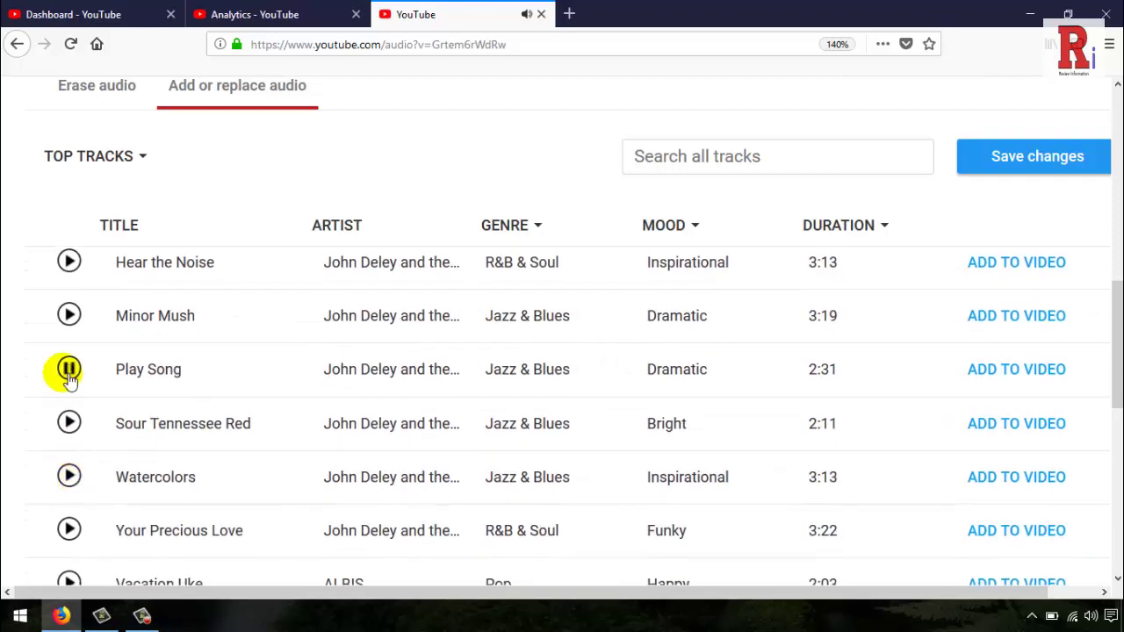
{"action": "left_click", "coordinate": [70, 530]}
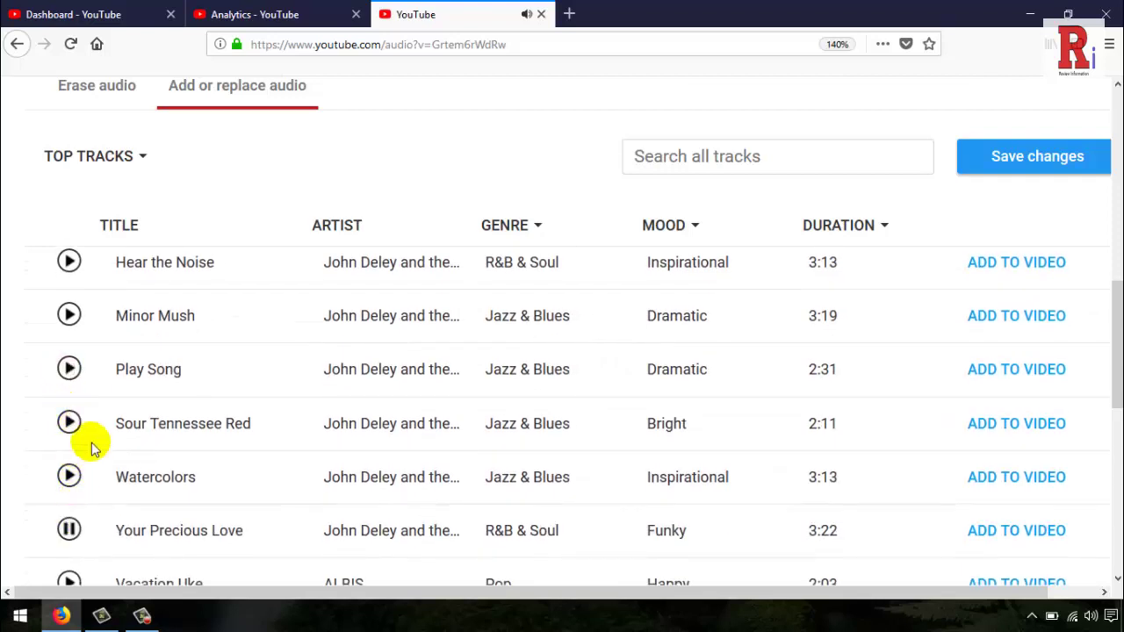
{"action": "scroll", "coordinate": [90, 442], "scroll_direction": "down", "scroll_amount": 3}
{"action": "left_click", "coordinate": [514, 227]}
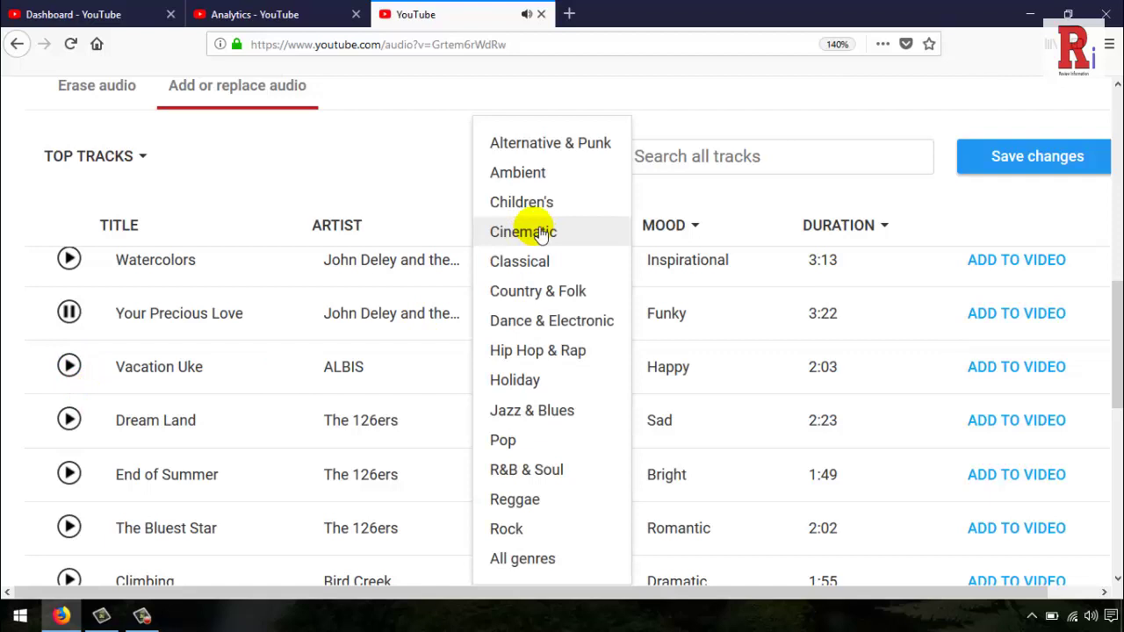
- Narrow the library to Pop tracks and preview The Bluest Star
{"action": "left_click", "coordinate": [509, 446]}
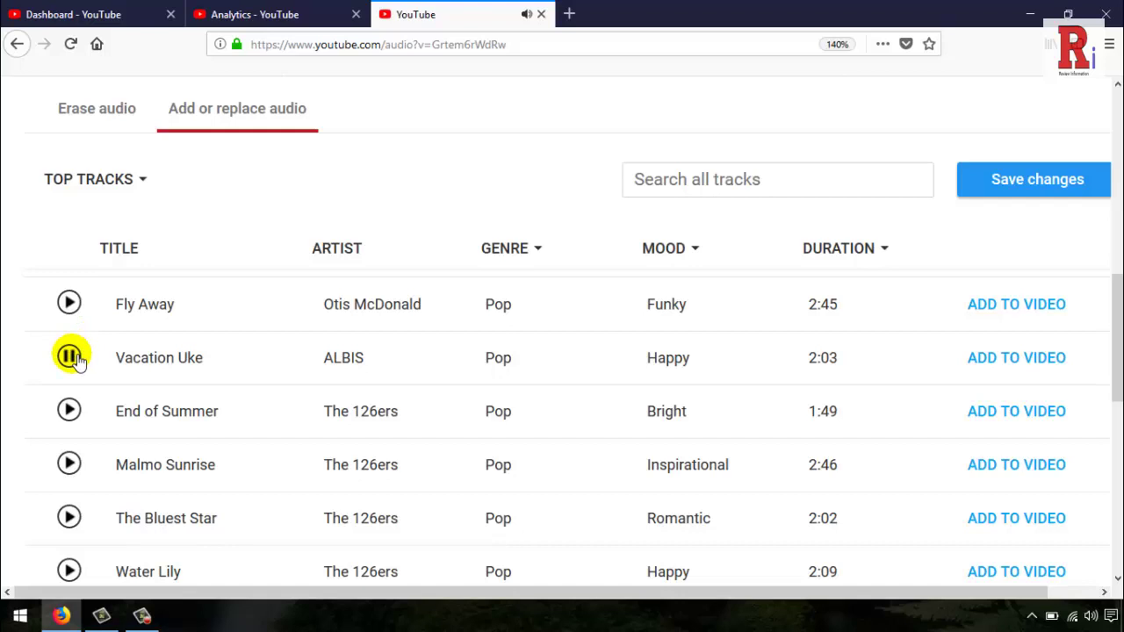
{"action": "left_click", "coordinate": [75, 468]}
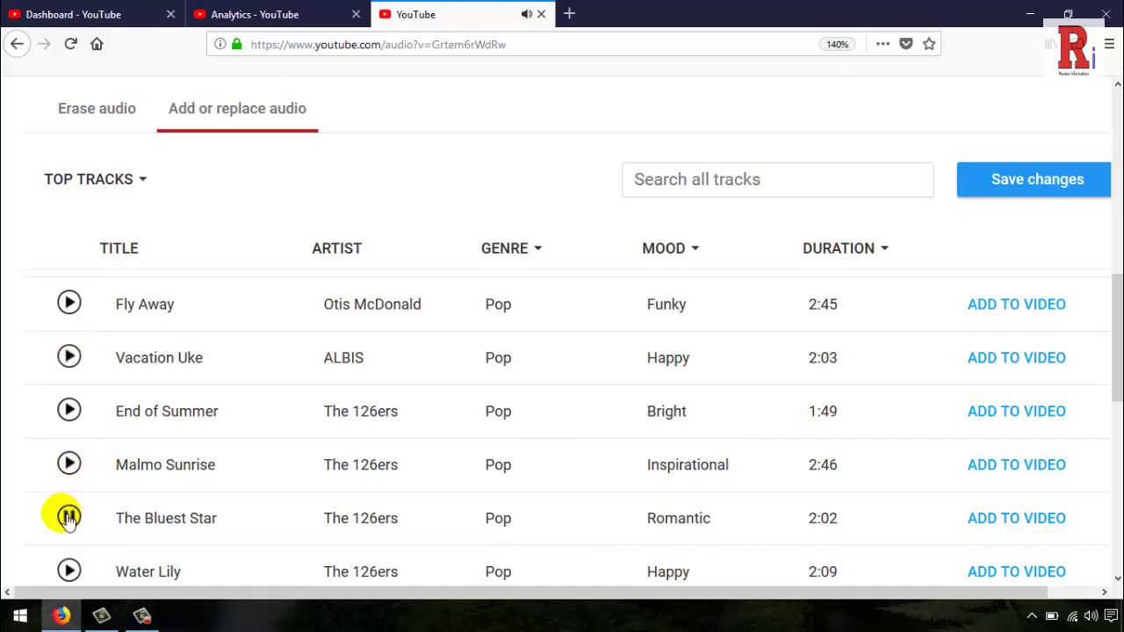
{"action": "scroll", "coordinate": [65, 518], "scroll_direction": "down", "scroll_amount": 3}
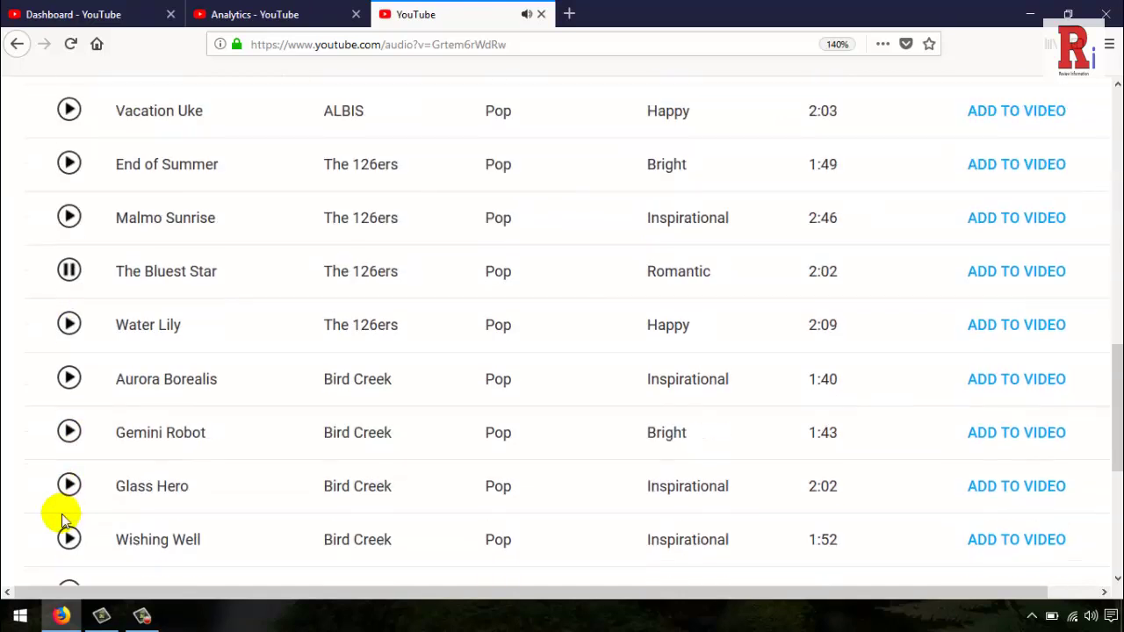
{"action": "scroll", "coordinate": [70, 439], "scroll_direction": "down", "scroll_amount": 3}
- Preview Underdog, Wishing Well and Malmo Sunrise, leaving Malmo Sunrise playing
{"action": "left_click", "coordinate": [70, 349]}
{"action": "scroll", "coordinate": [74, 360], "scroll_direction": "down", "scroll_amount": 2}
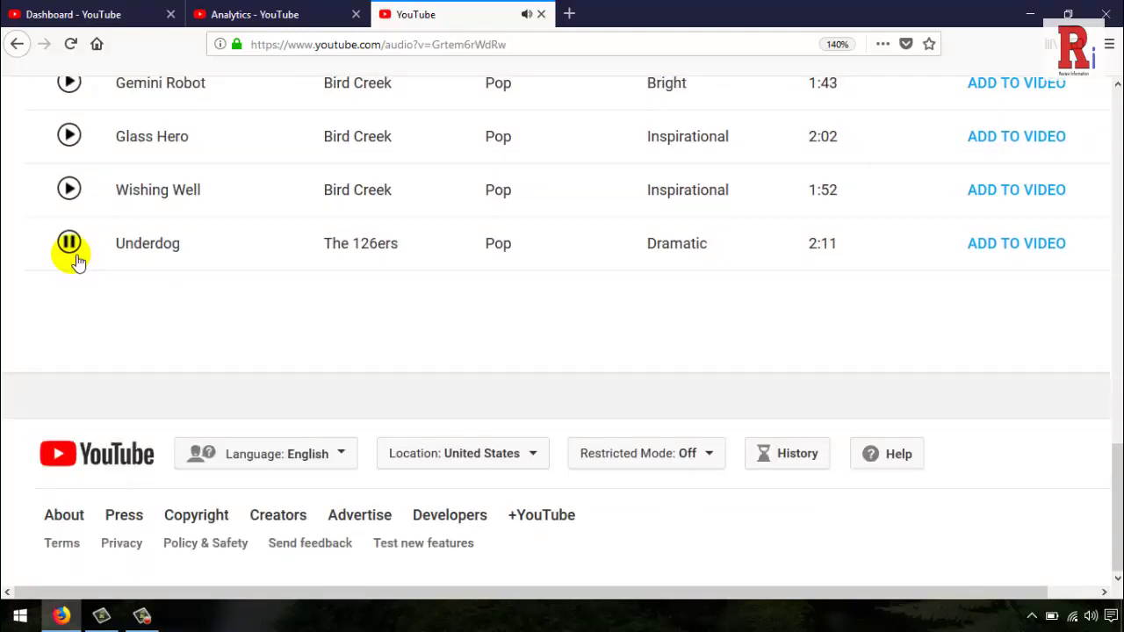
{"action": "scroll", "coordinate": [83, 392], "scroll_direction": "up", "scroll_amount": 2}
{"action": "left_click", "coordinate": [70, 314]}
{"action": "scroll", "coordinate": [167, 422], "scroll_direction": "up", "scroll_amount": 3}
{"action": "left_click", "coordinate": [69, 238]}
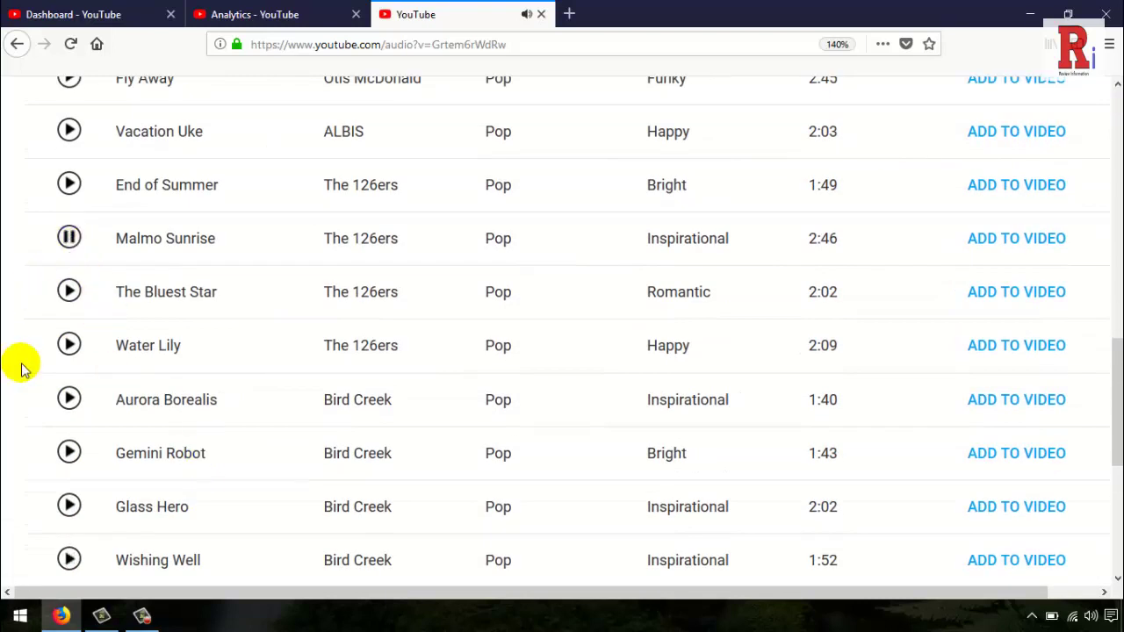
{"action": "scroll", "coordinate": [24, 369], "scroll_direction": "up", "scroll_amount": 3}
- Filter tracks to the Happy mood and add Eyes On You by Network 415 to the video
{"action": "left_click", "coordinate": [693, 269]}
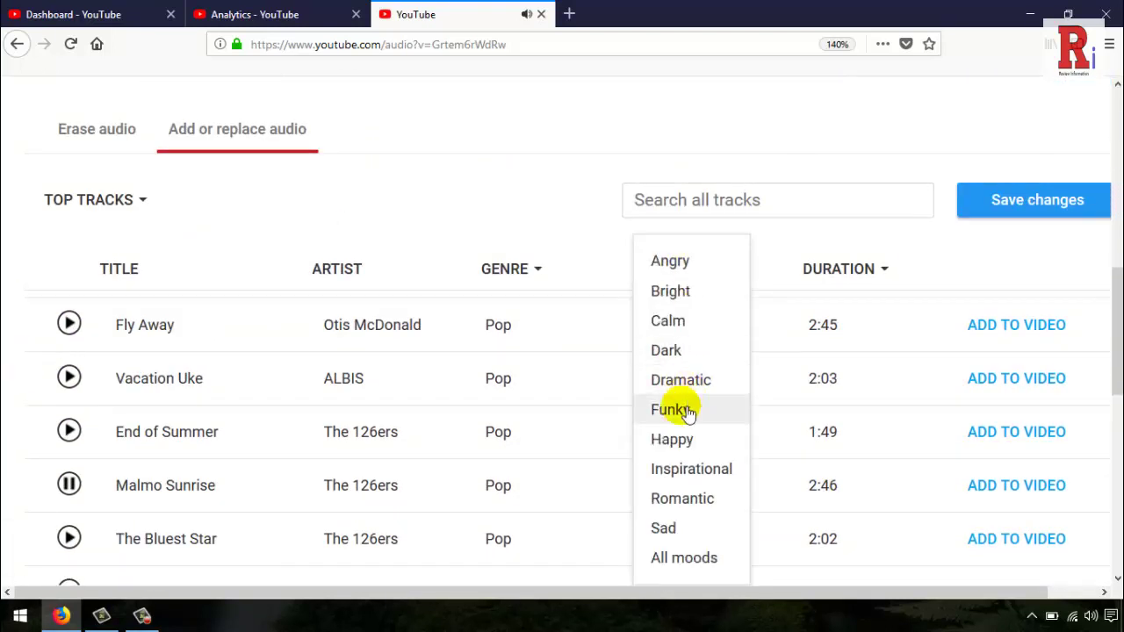
{"action": "left_click", "coordinate": [677, 439]}
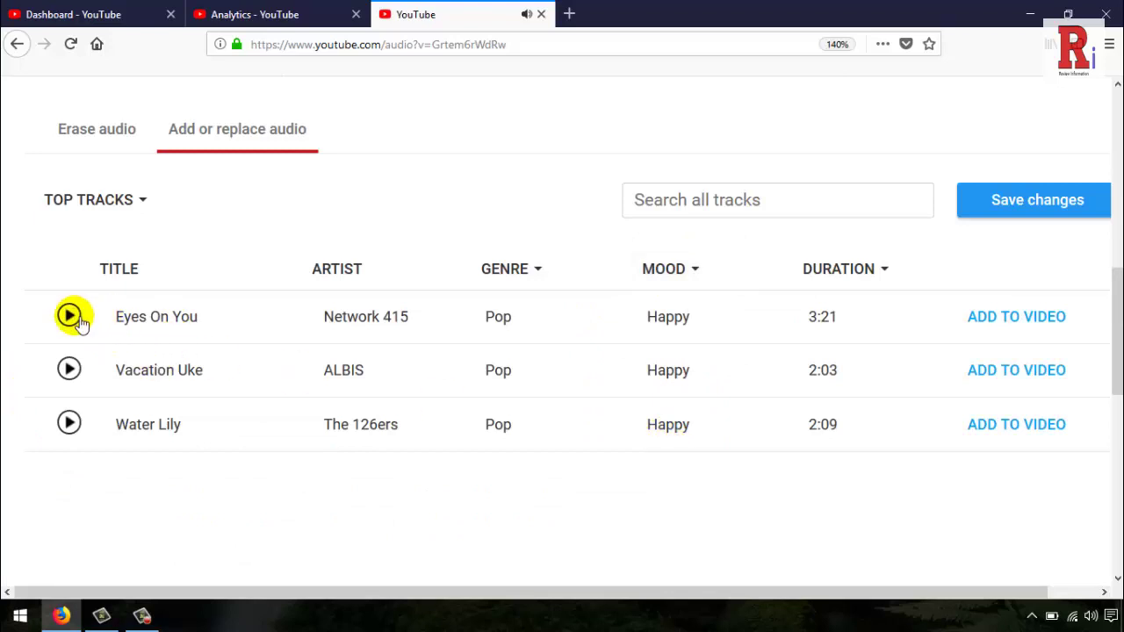
{"action": "left_click", "coordinate": [1006, 320]}
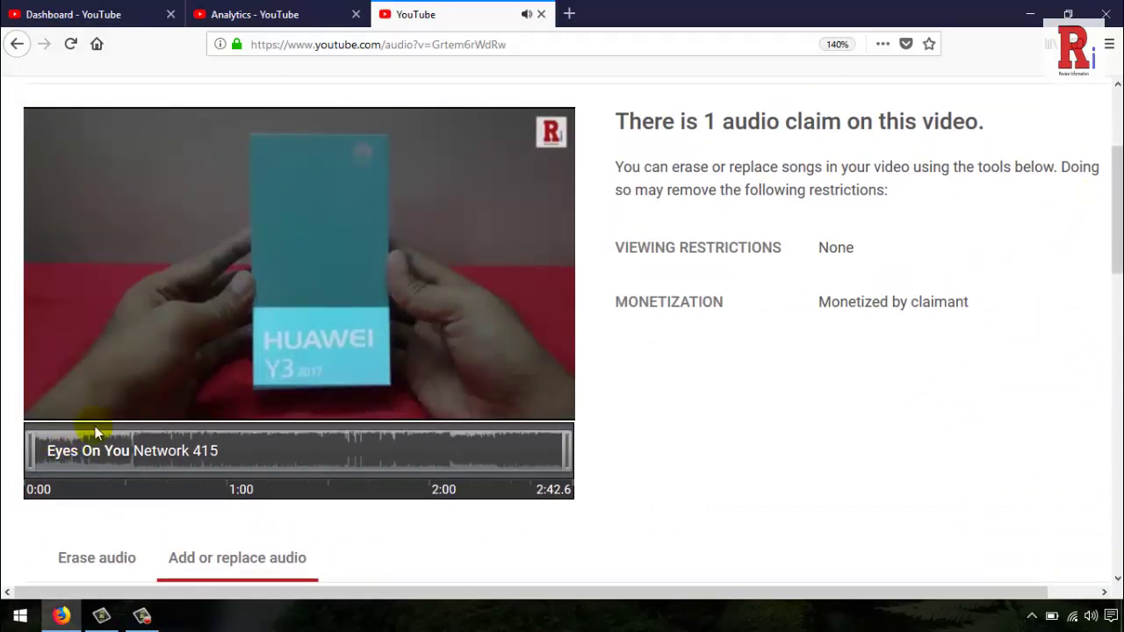
- Make the new track start 7 seconds in, preview it with the video, and save the changes
{"action": "mouse_move", "coordinate": [261, 391]}
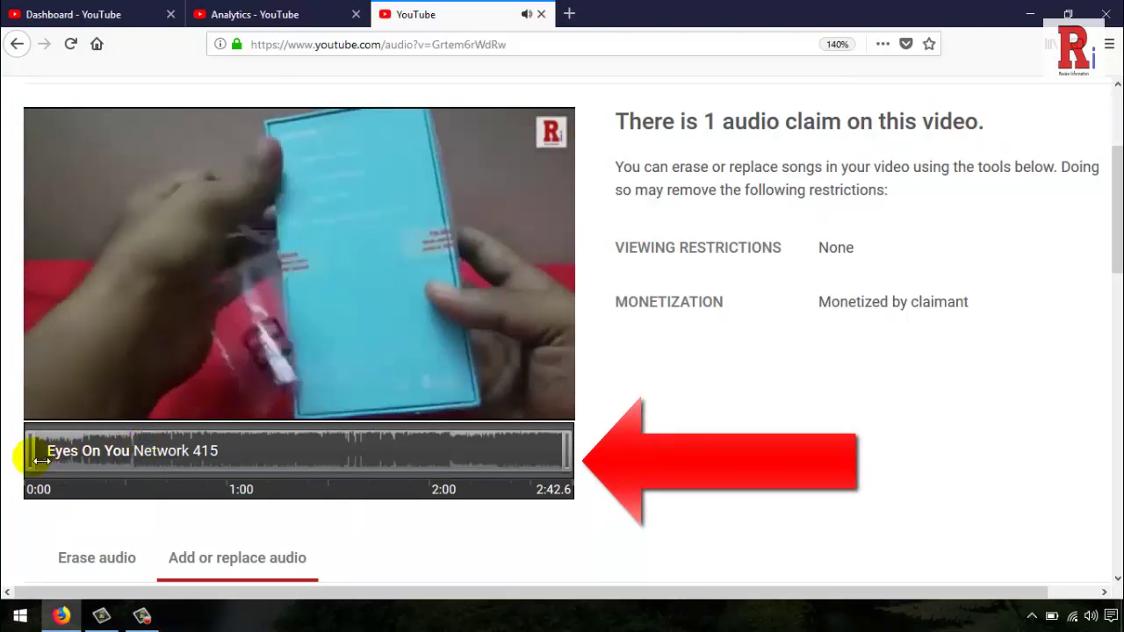
{"action": "left_click_drag", "start_coordinate": [42, 460], "coordinate": [12, 459]}
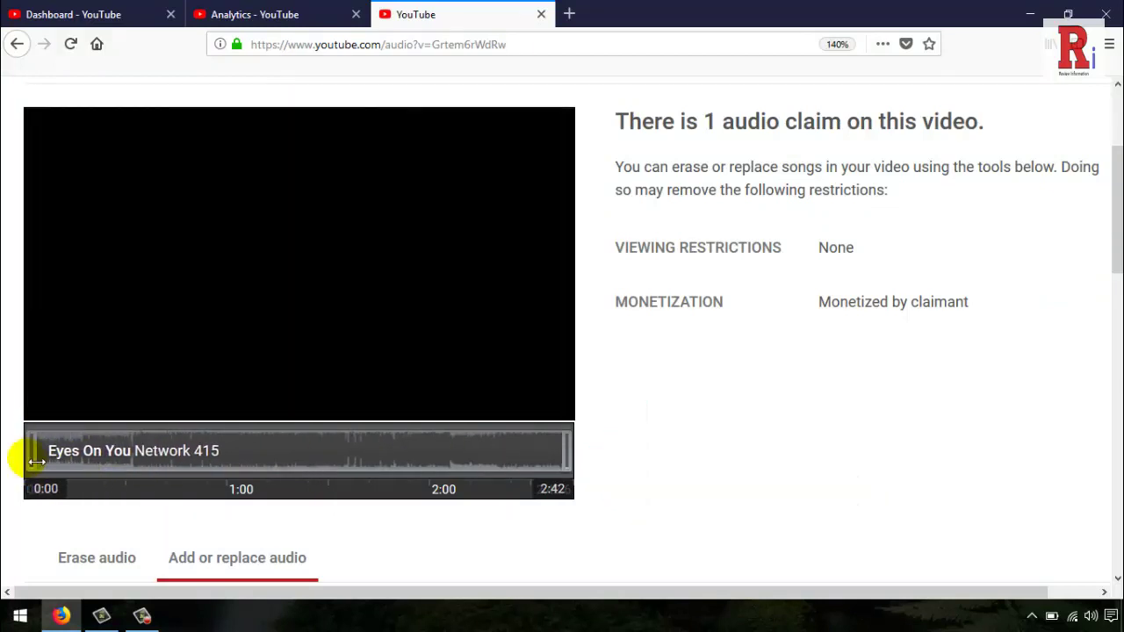
{"action": "left_click", "coordinate": [49, 402]}
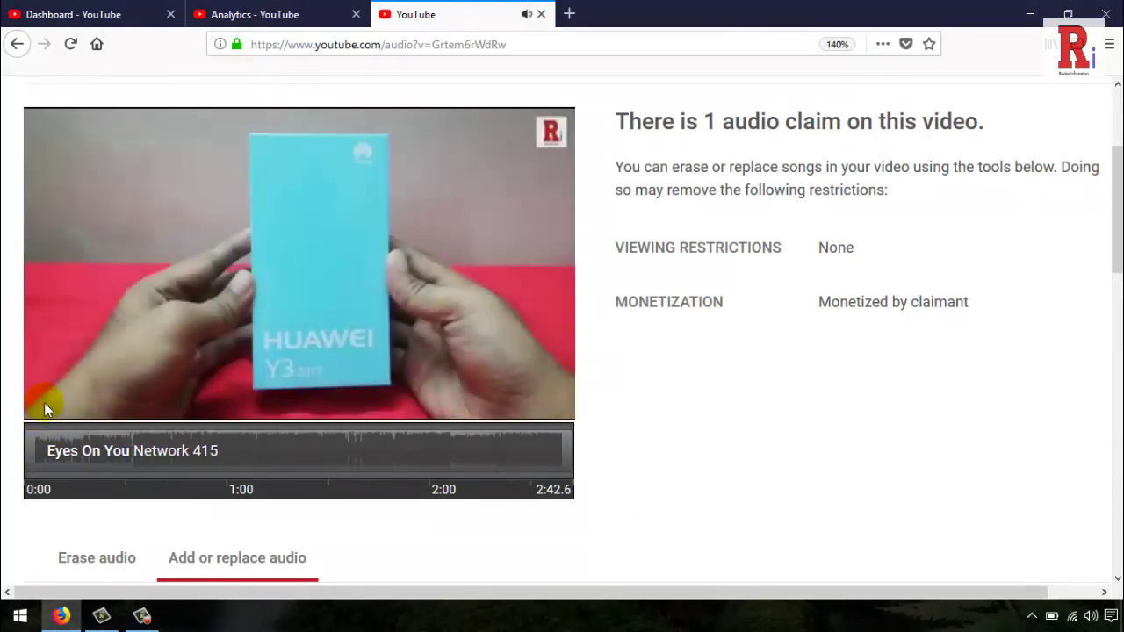
{"action": "left_click", "coordinate": [51, 401]}
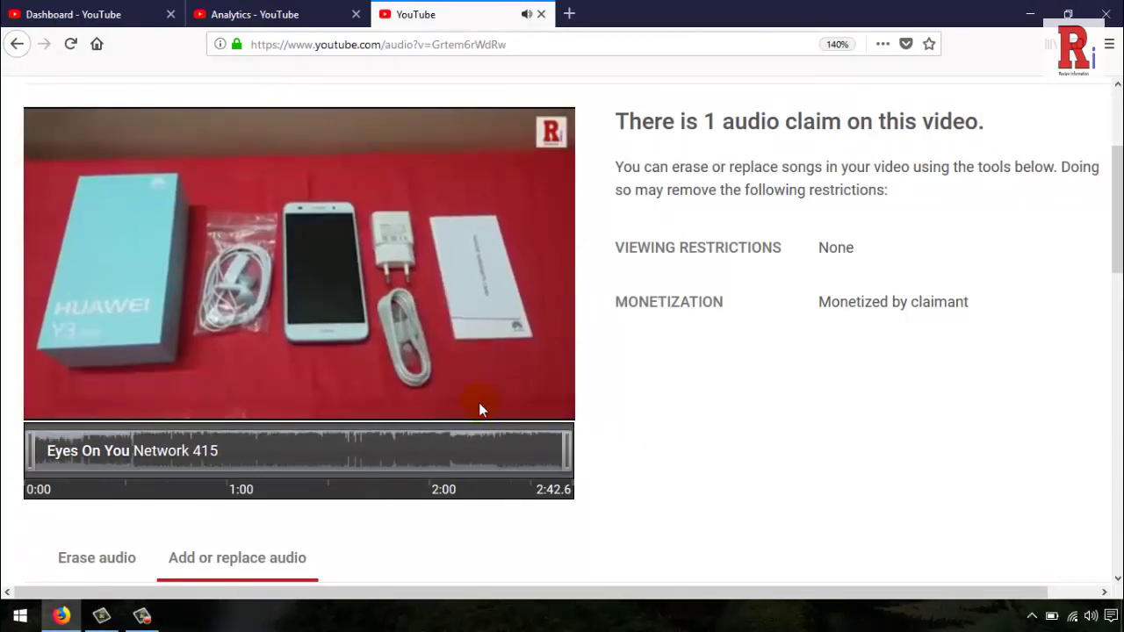
{"action": "scroll", "coordinate": [793, 459], "scroll_direction": "down", "scroll_amount": 6}
{"action": "left_click", "coordinate": [1021, 137]}
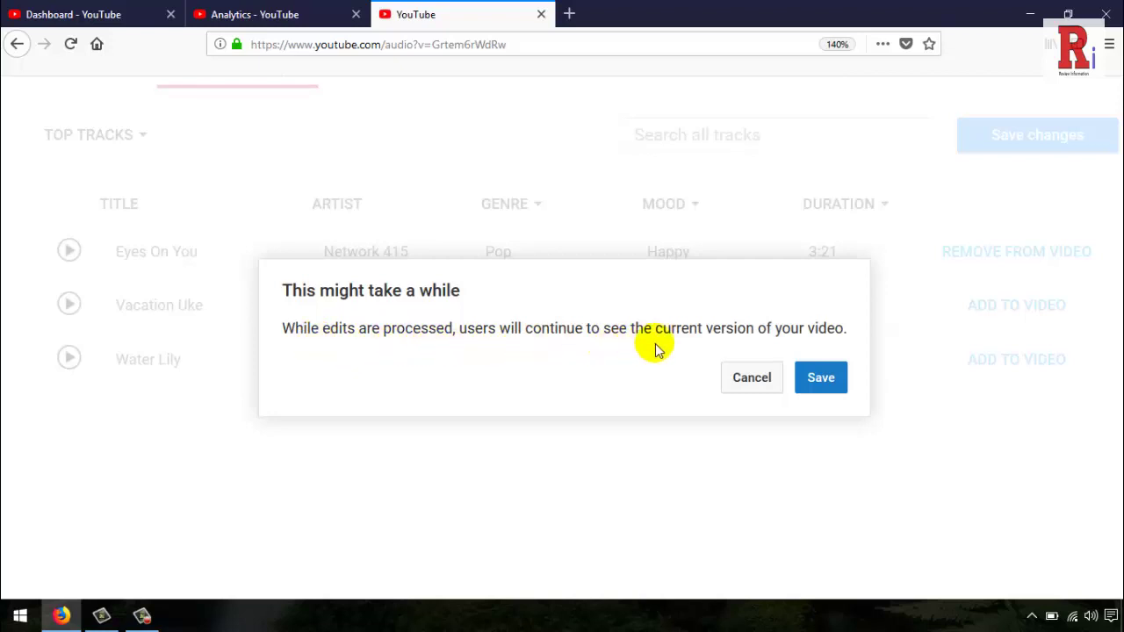
- Confirm the save, then open the Huawei video's edit page in a new tab
{"action": "left_click", "coordinate": [821, 379]}
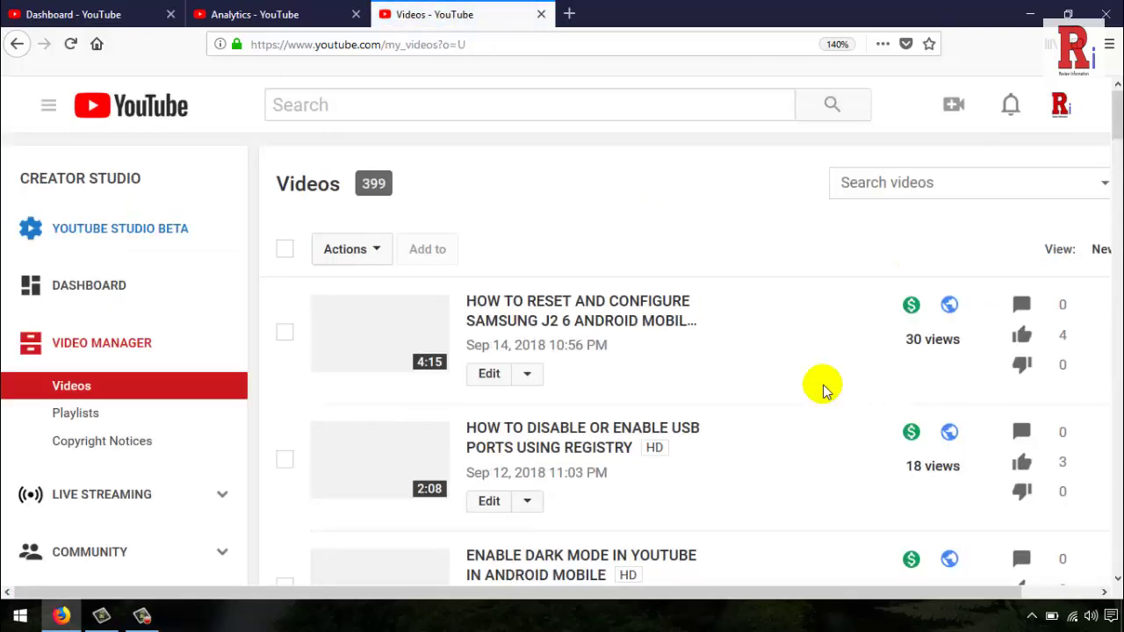
{"action": "scroll", "coordinate": [562, 351], "scroll_direction": "down", "scroll_amount": 20}
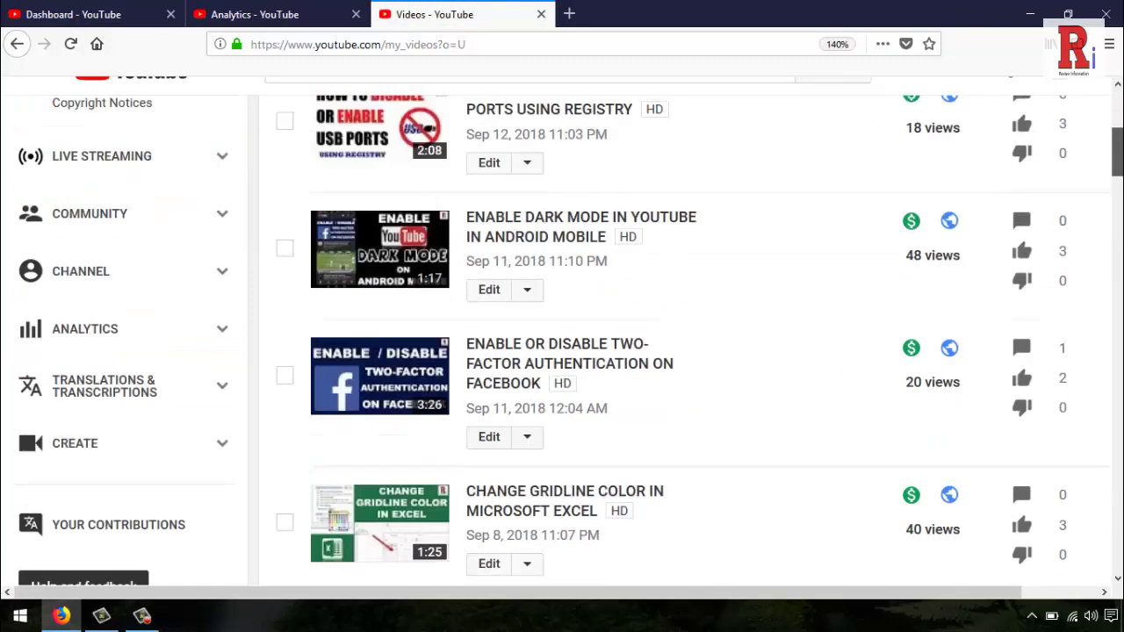
{"action": "scroll", "coordinate": [562, 351], "scroll_direction": "down", "scroll_amount": 1}
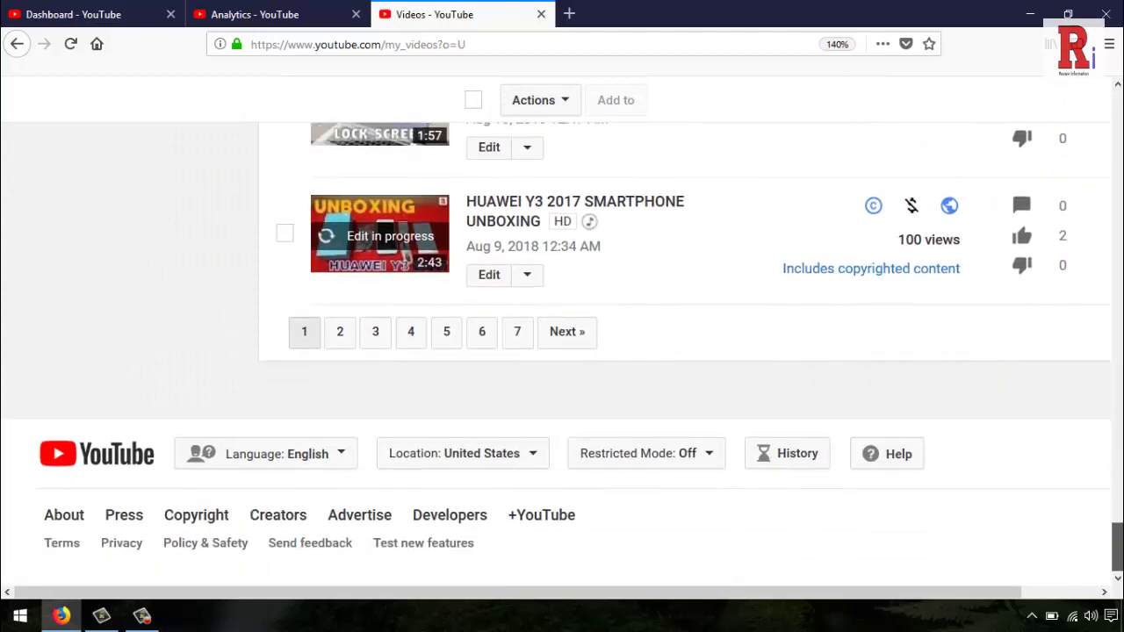
{"action": "right_click", "coordinate": [502, 277]}
{"action": "left_click", "coordinate": [532, 293]}
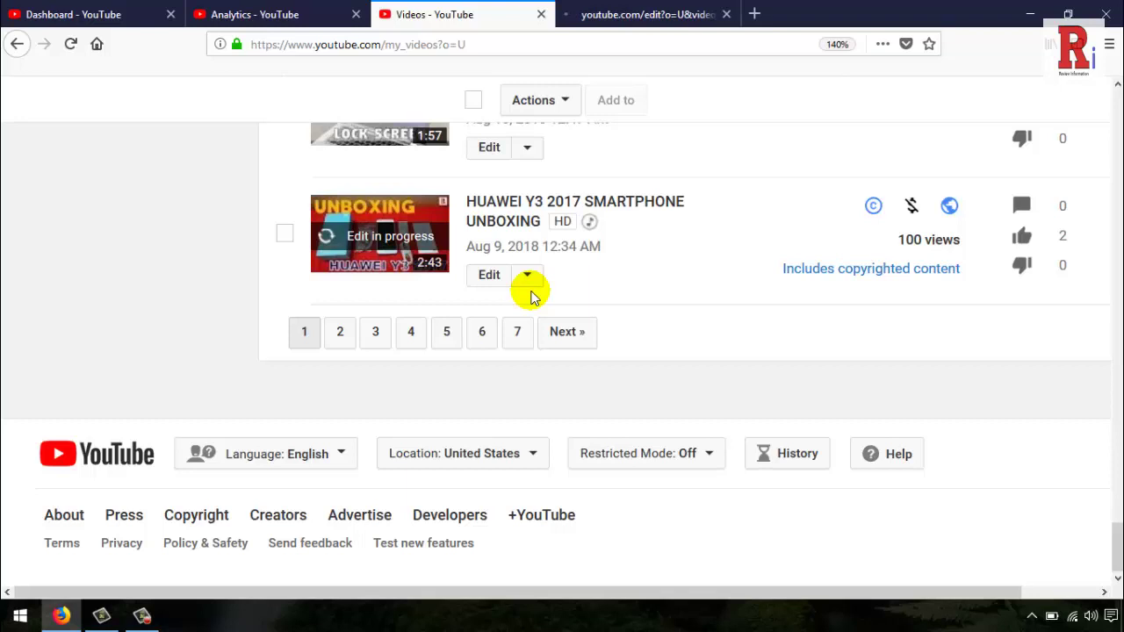
{"action": "left_click", "coordinate": [650, 11]}
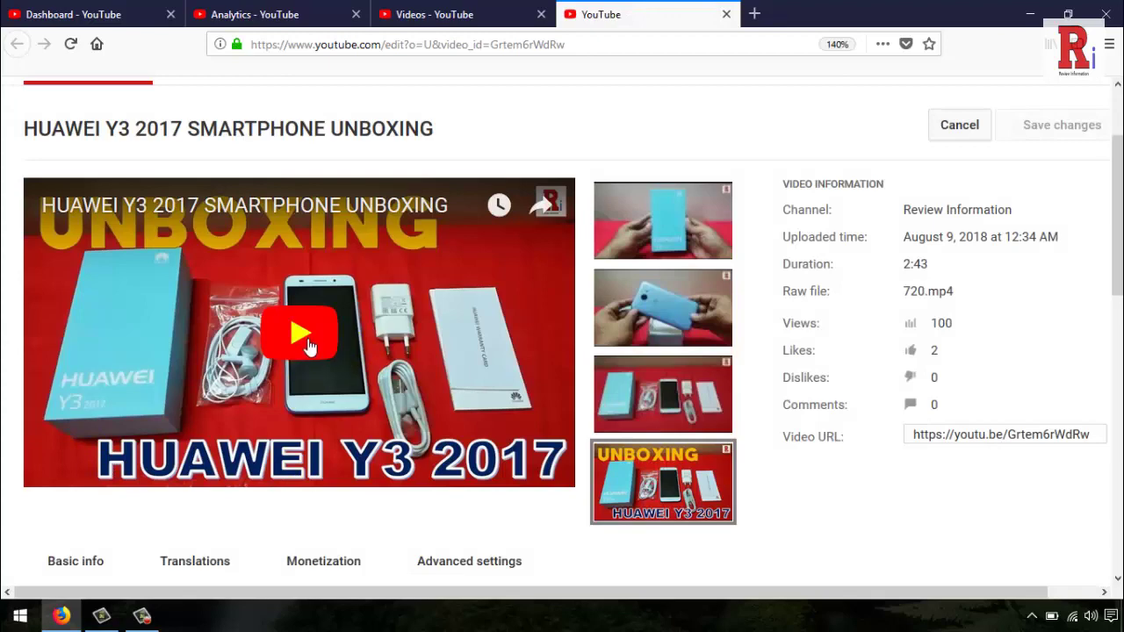
- Play the video and check its copyright status on the Copyright tab
{"action": "left_click", "coordinate": [307, 347]}
{"action": "scroll", "coordinate": [214, 427], "scroll_direction": "up", "scroll_amount": 3}
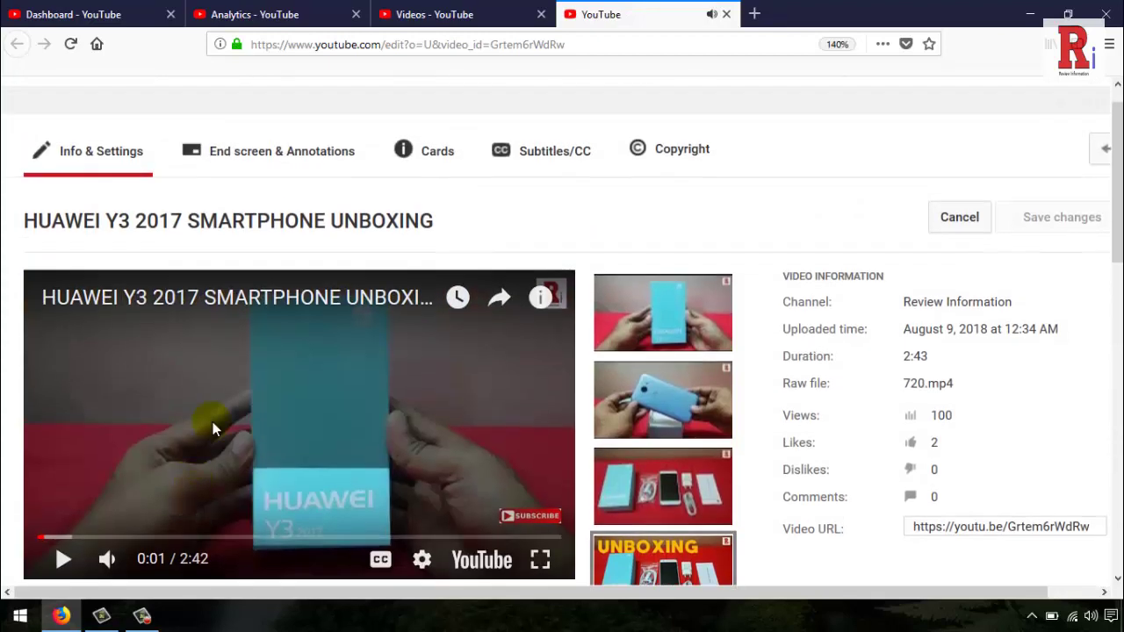
{"action": "left_click", "coordinate": [690, 190]}
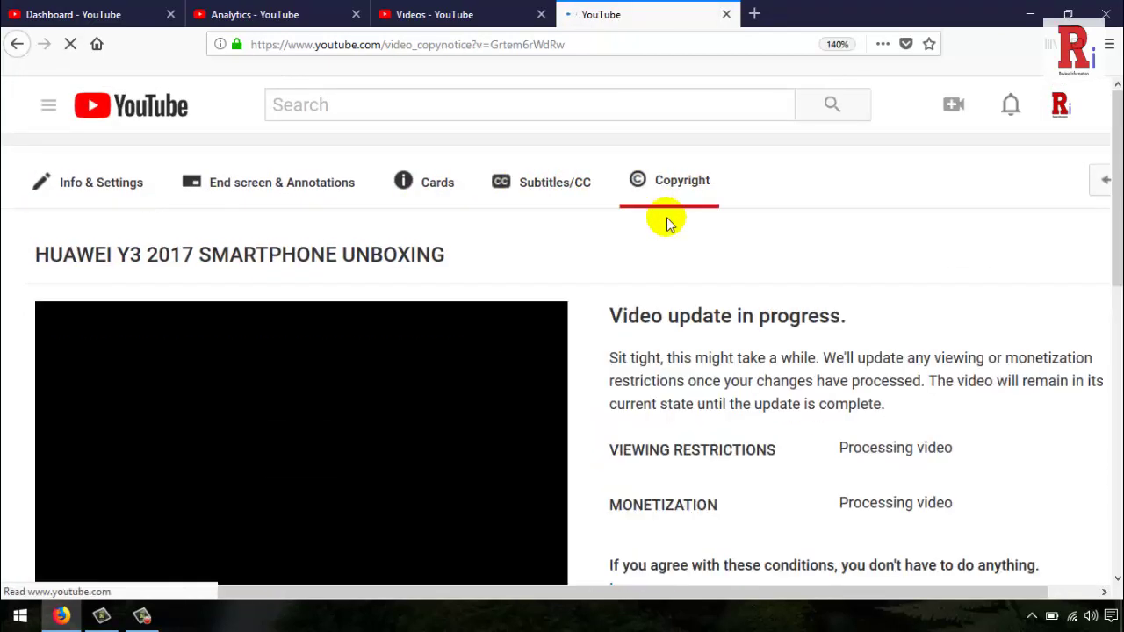
{"action": "scroll", "coordinate": [668, 224], "scroll_direction": "down", "scroll_amount": 5}
{"action": "scroll", "coordinate": [667, 224], "scroll_direction": "up", "scroll_amount": 2}
{"action": "scroll", "coordinate": [667, 224], "scroll_direction": "up", "scroll_amount": 3}
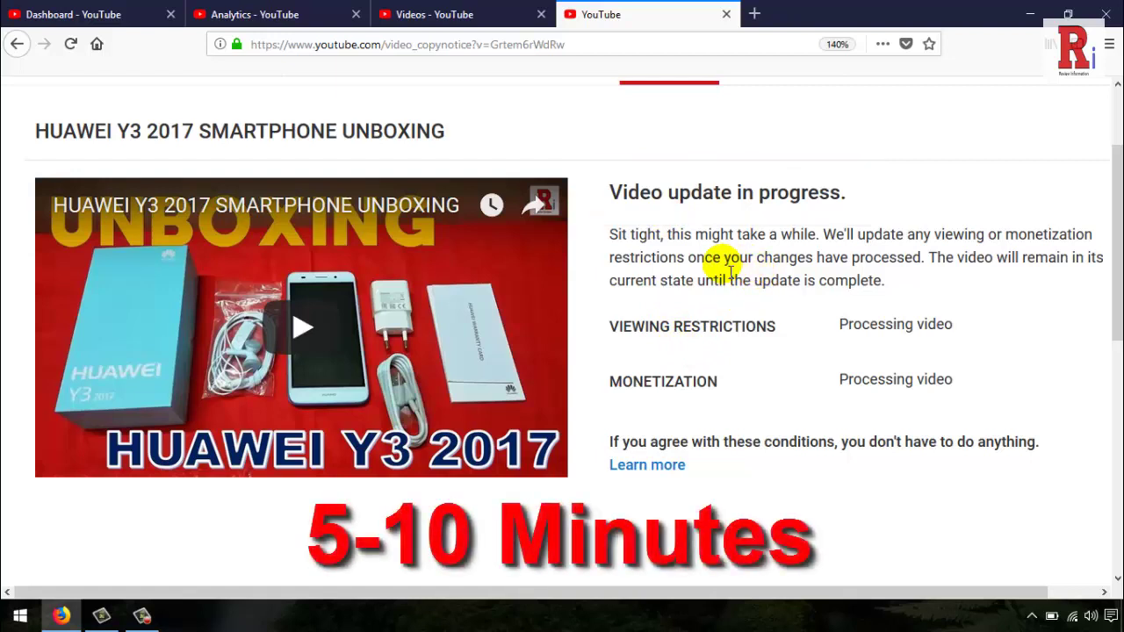
- Go back to the video list, return, and reload until no copyright claims are reported
{"action": "left_click", "coordinate": [377, 9]}
{"action": "left_click", "coordinate": [688, 21]}
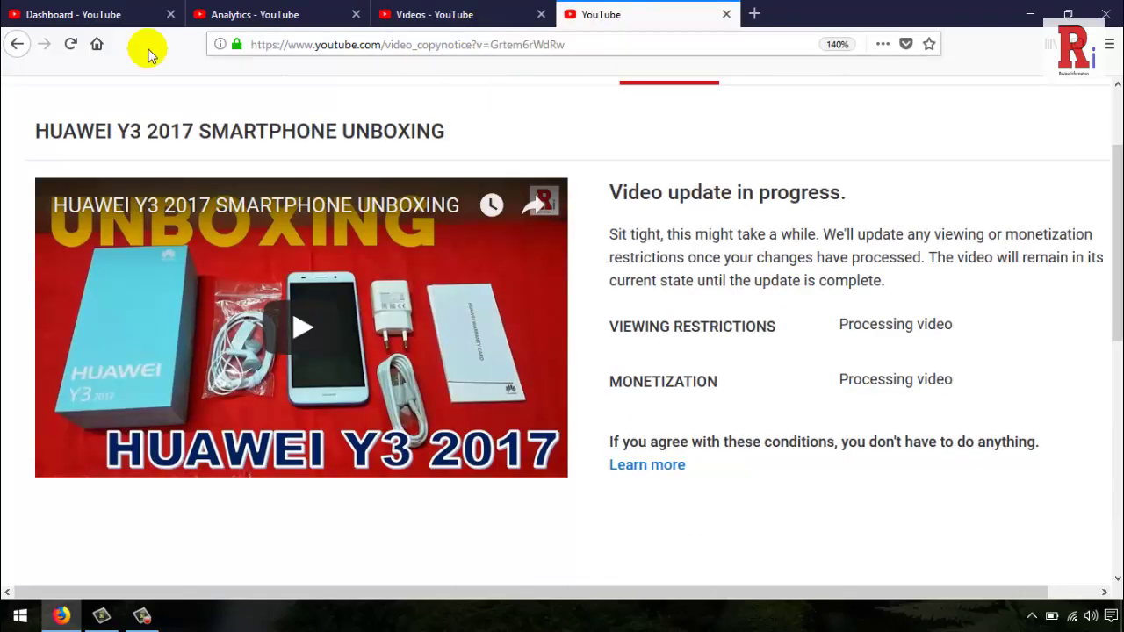
{"action": "left_click", "coordinate": [70, 44]}
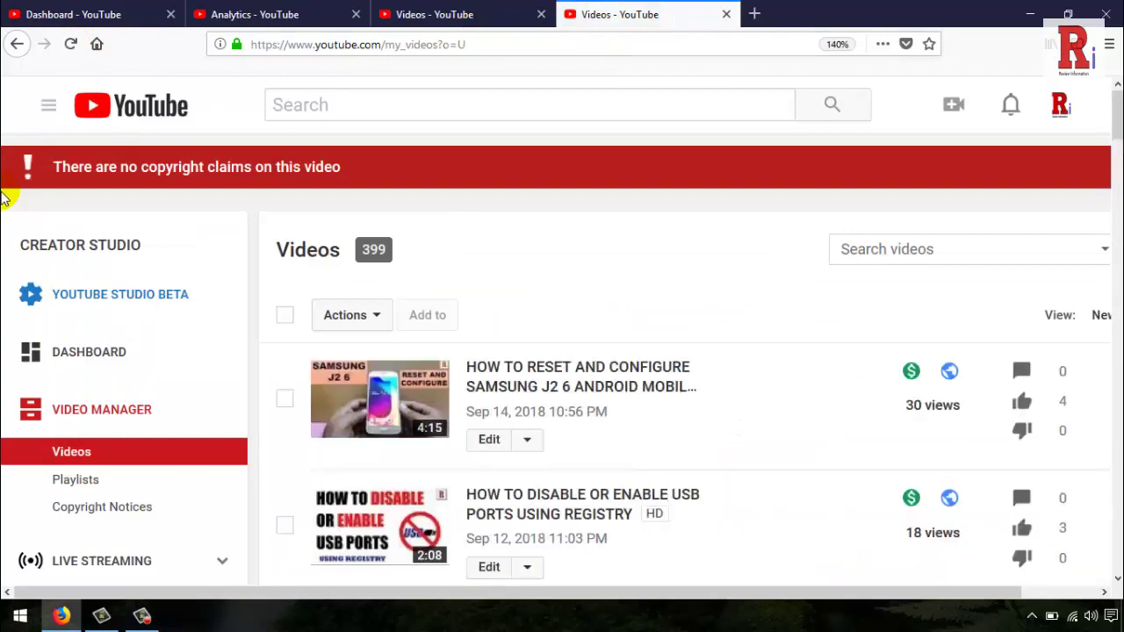
- Open the HUAWEI Y3 2017 SMARTPHONE UNBOXING edit page and play the video from 0:00
{"action": "scroll", "coordinate": [738, 388], "scroll_direction": "down", "scroll_amount": 15}
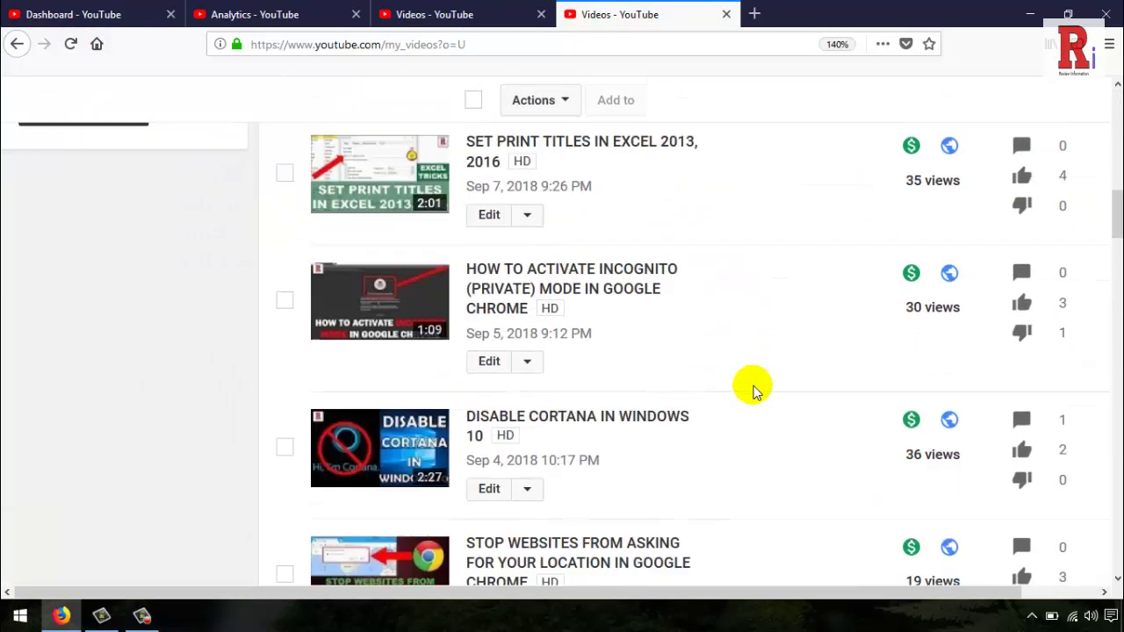
{"action": "scroll", "coordinate": [753, 386], "scroll_direction": "down", "scroll_amount": 10}
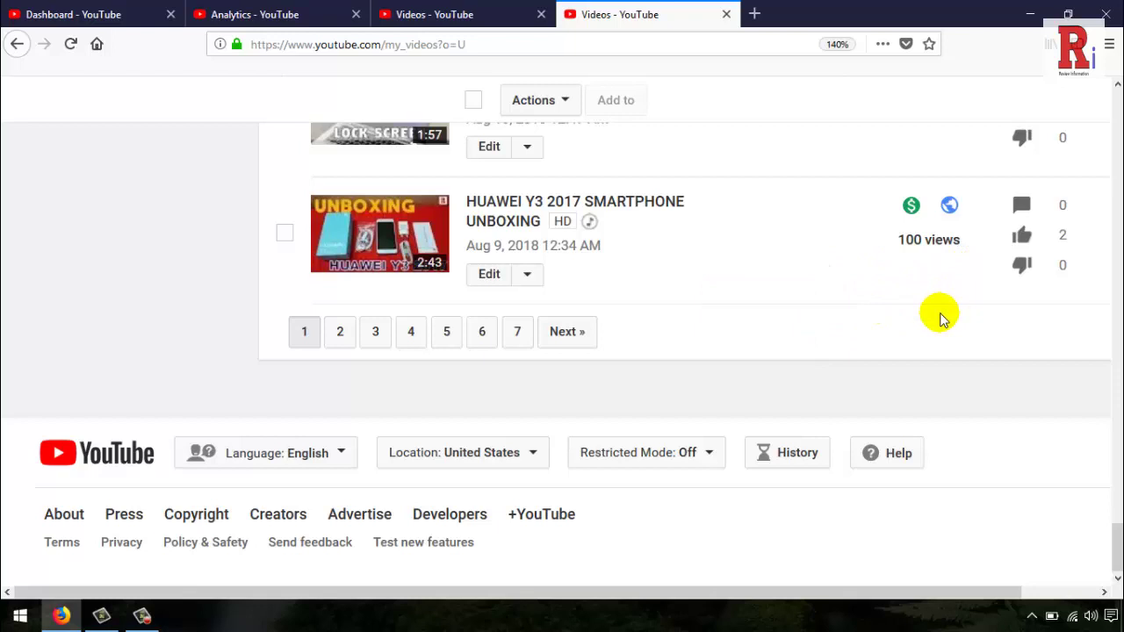
{"action": "left_click", "coordinate": [490, 283]}
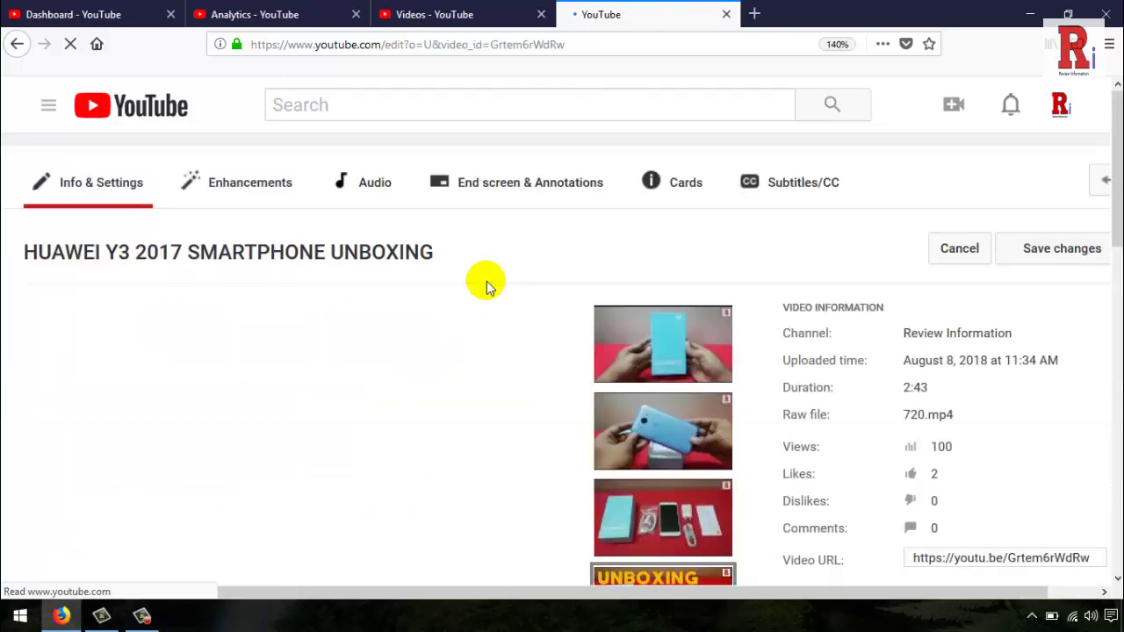
{"action": "scroll", "coordinate": [177, 478], "scroll_direction": "down", "scroll_amount": 3}
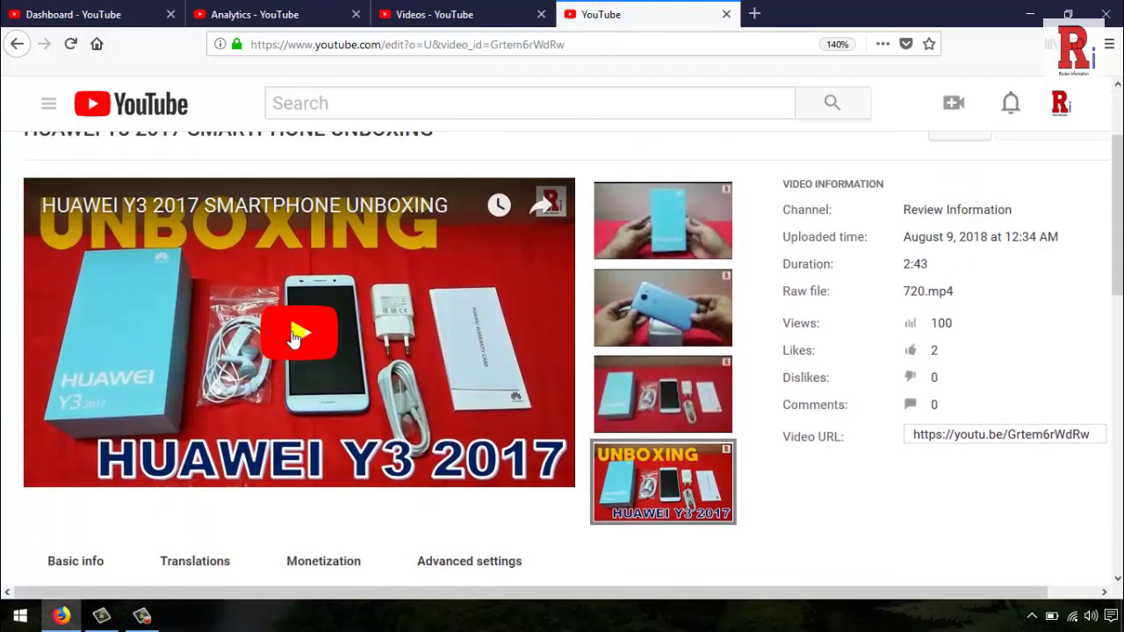
{"action": "left_click", "coordinate": [295, 338]}
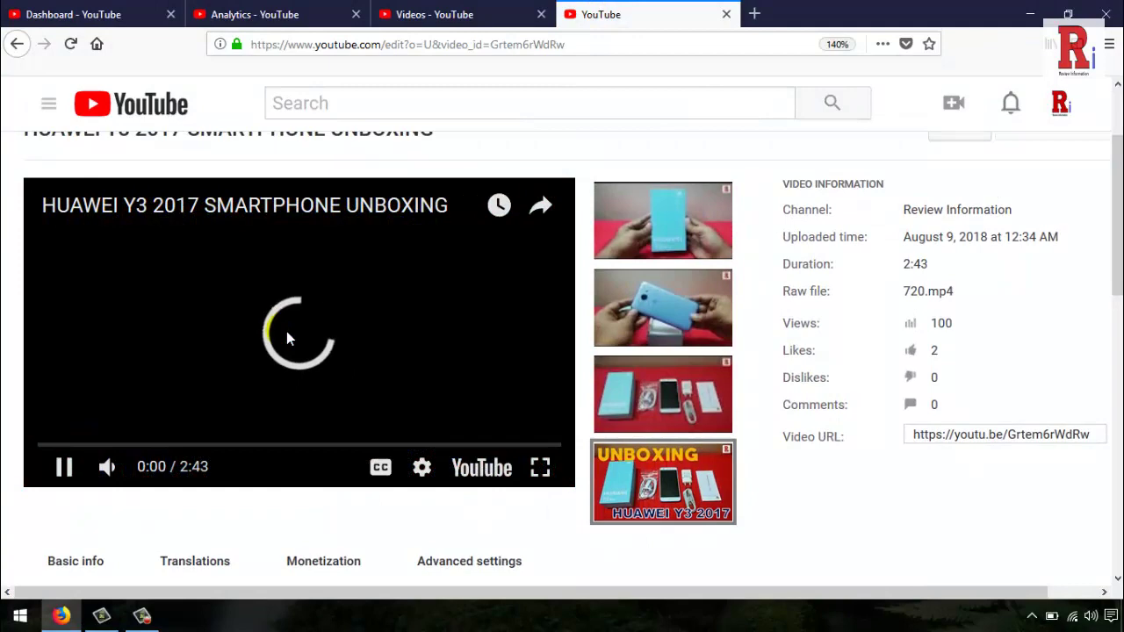